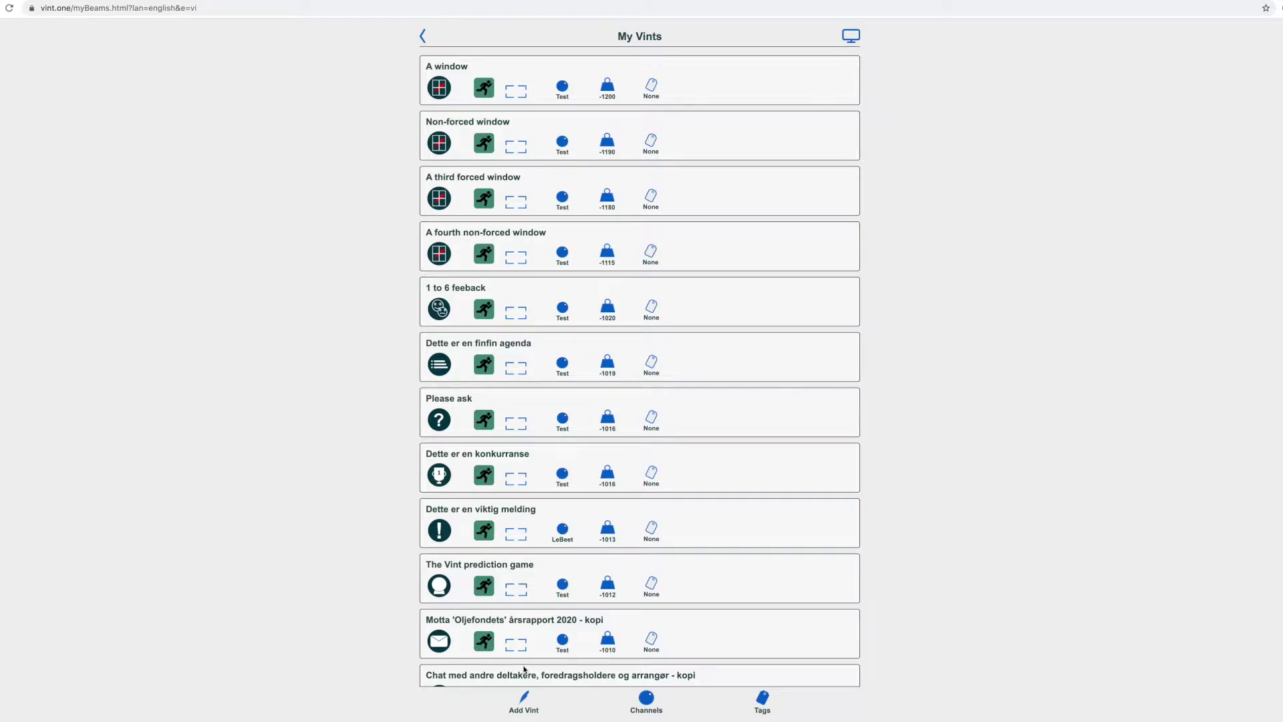
Step: Create a new window vint with the heading "This is a window"
click(524, 702)
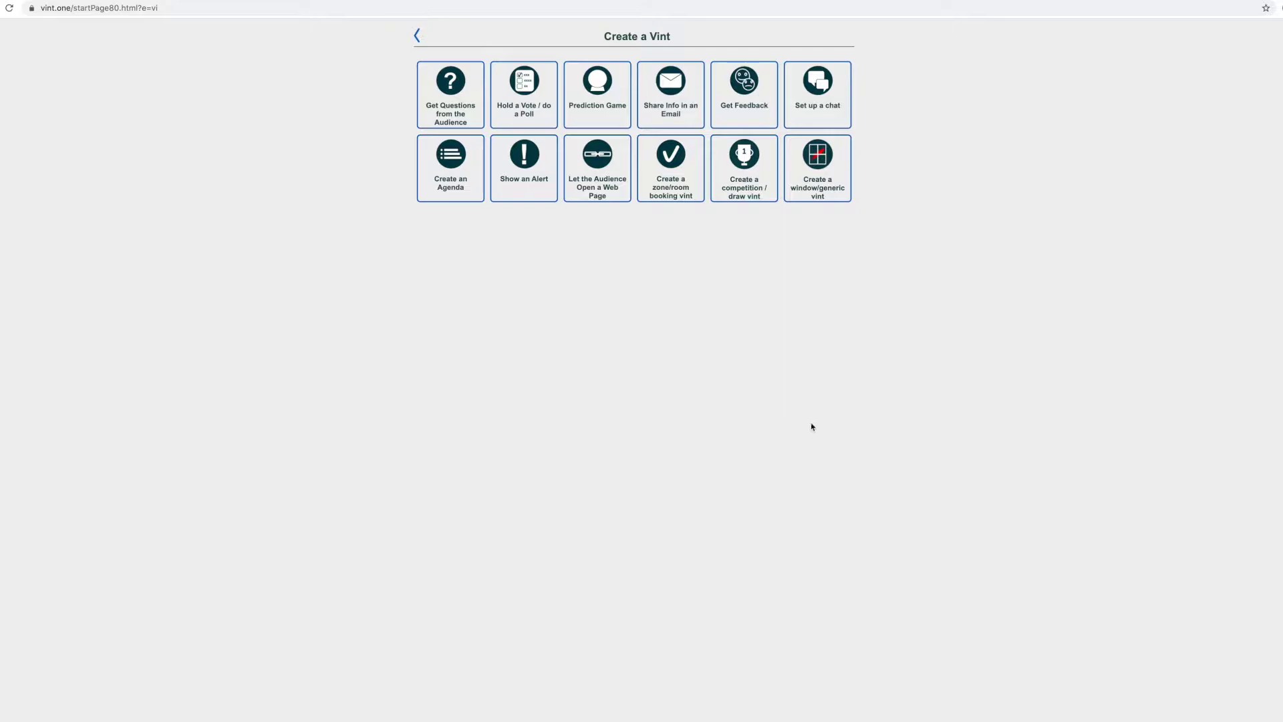
click(819, 159)
click(774, 183)
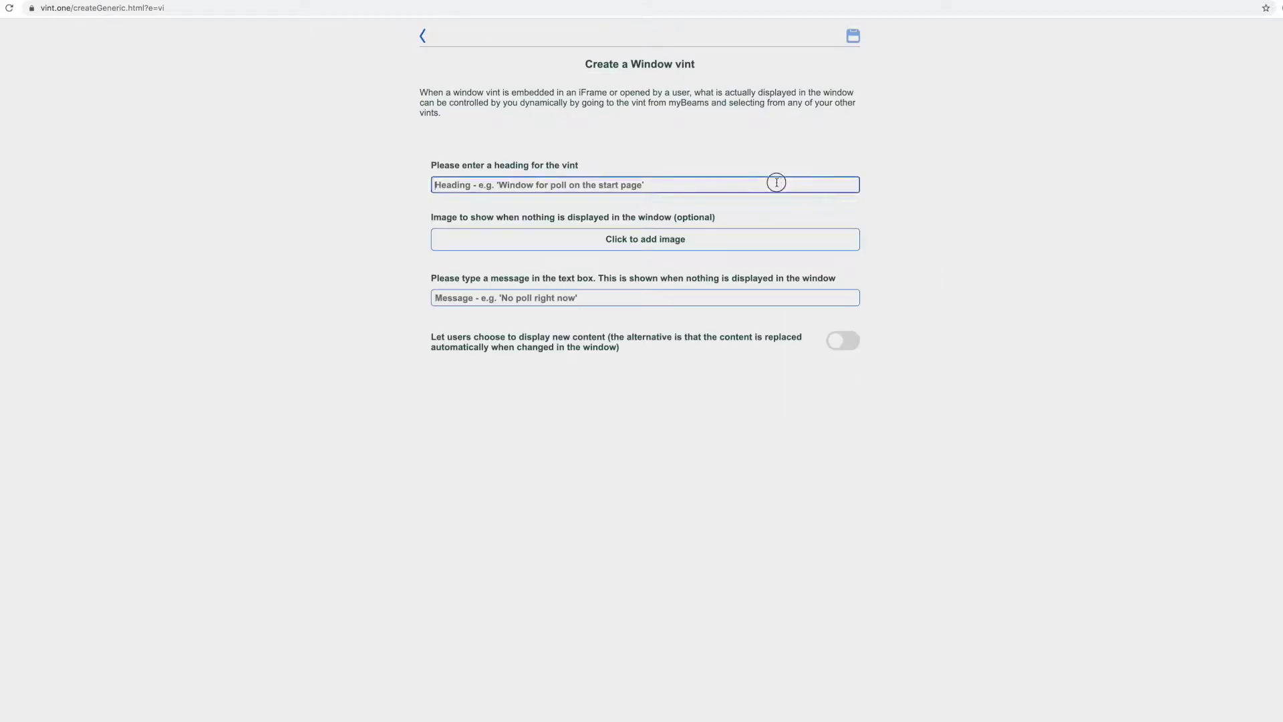
text(This is awin)
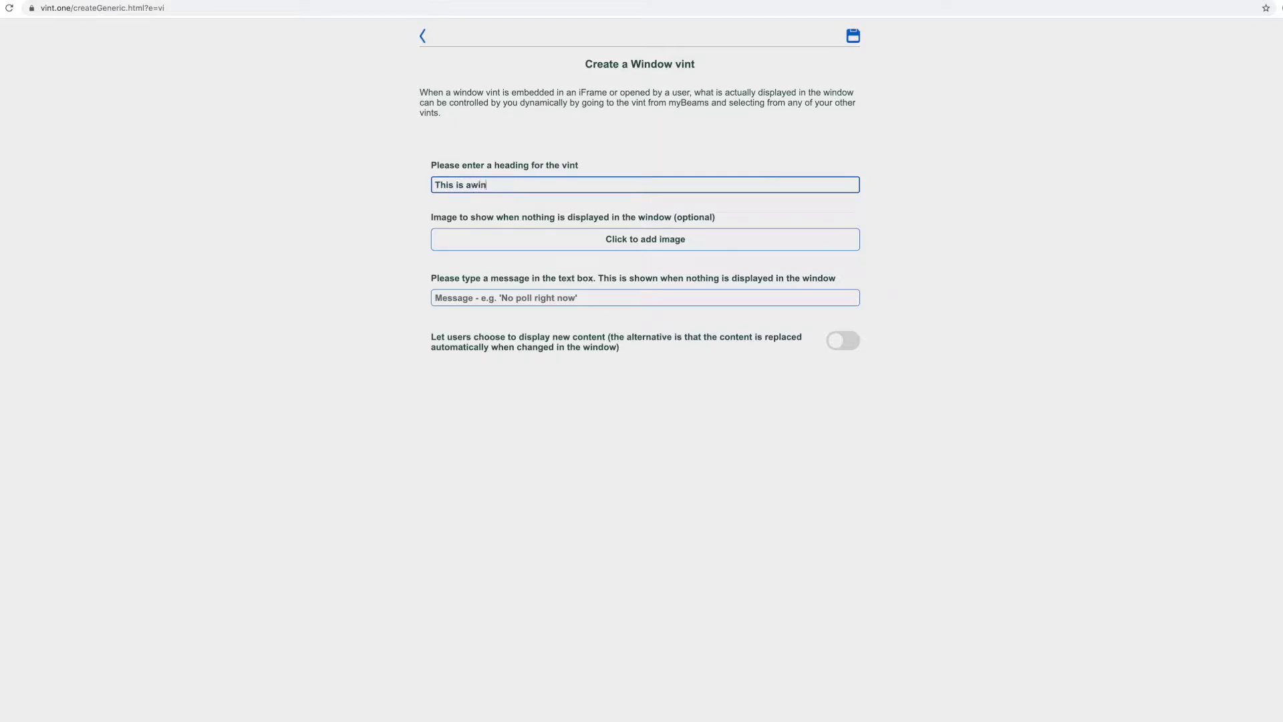
key(BackSpace)
key(BackSpace)
key(BackSpace)
text(window)
Step: Add the presenter's poster picture from the Desktop folder as the image shown when nothing is displayed in the window
click(667, 240)
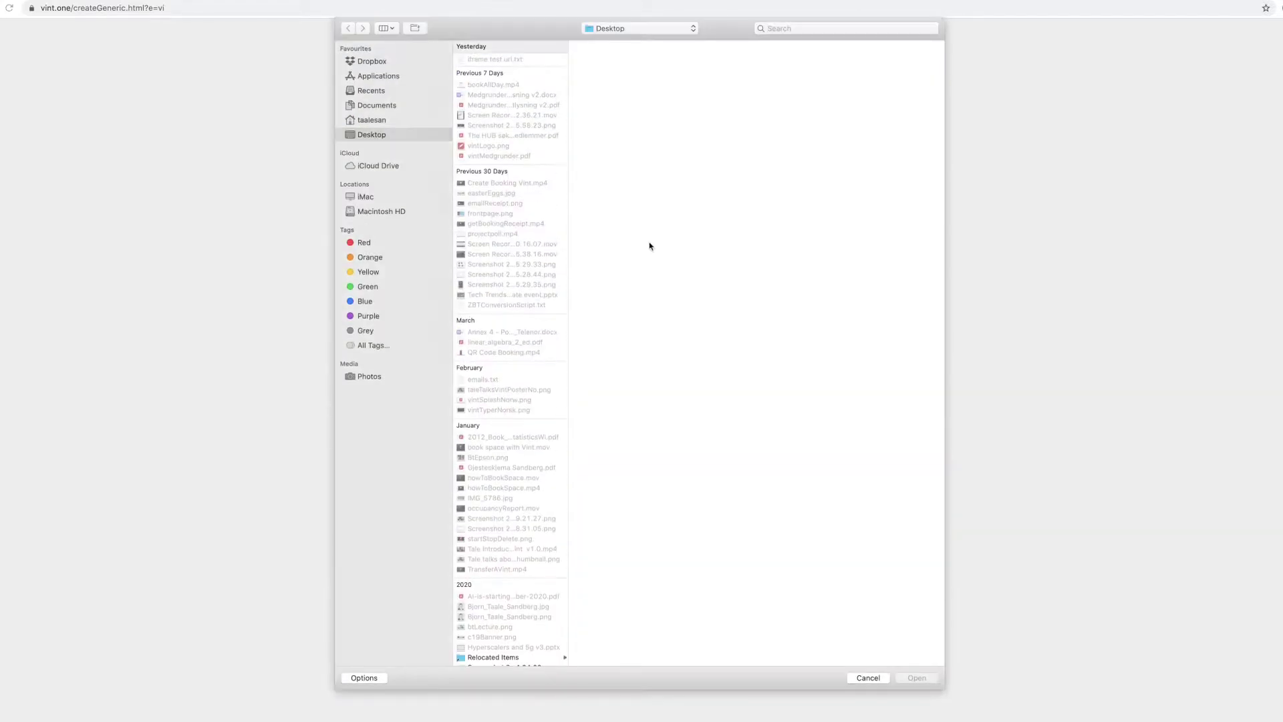
click(507, 390)
click(927, 680)
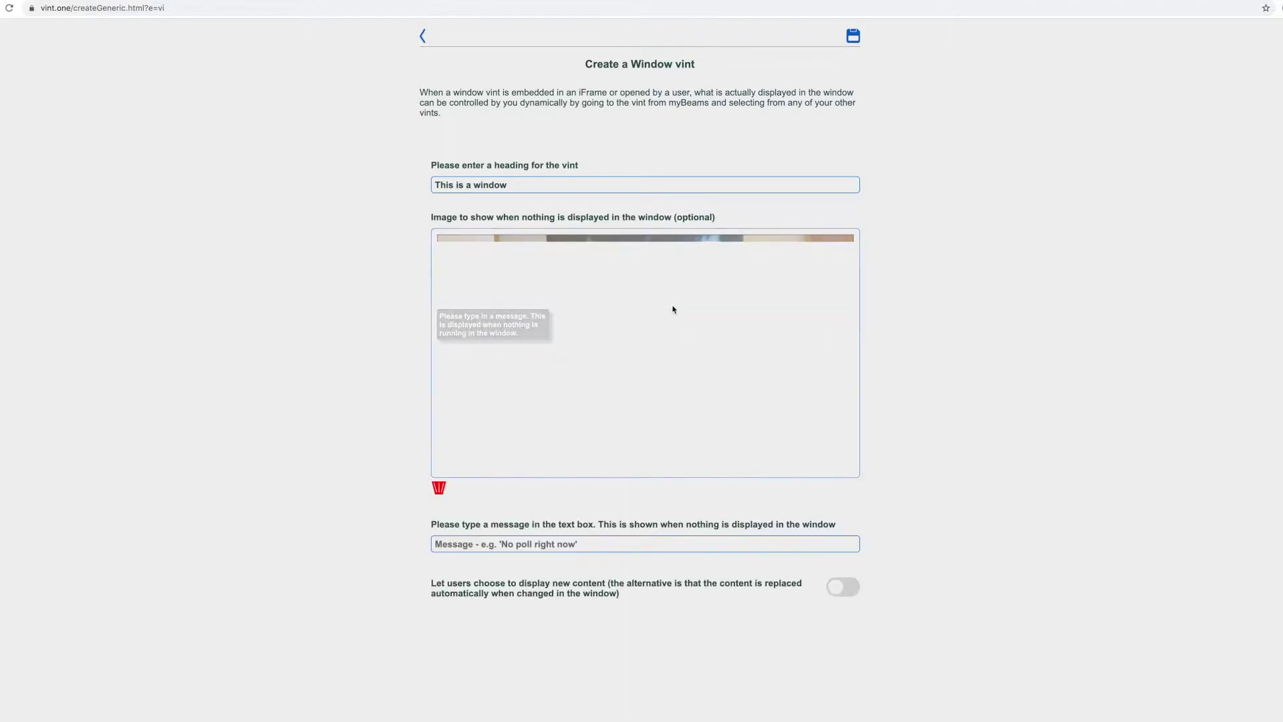
Step: Enter the message "This is the visible when nothing else is shown in the window" and try the option letting users choose new content
click(684, 547)
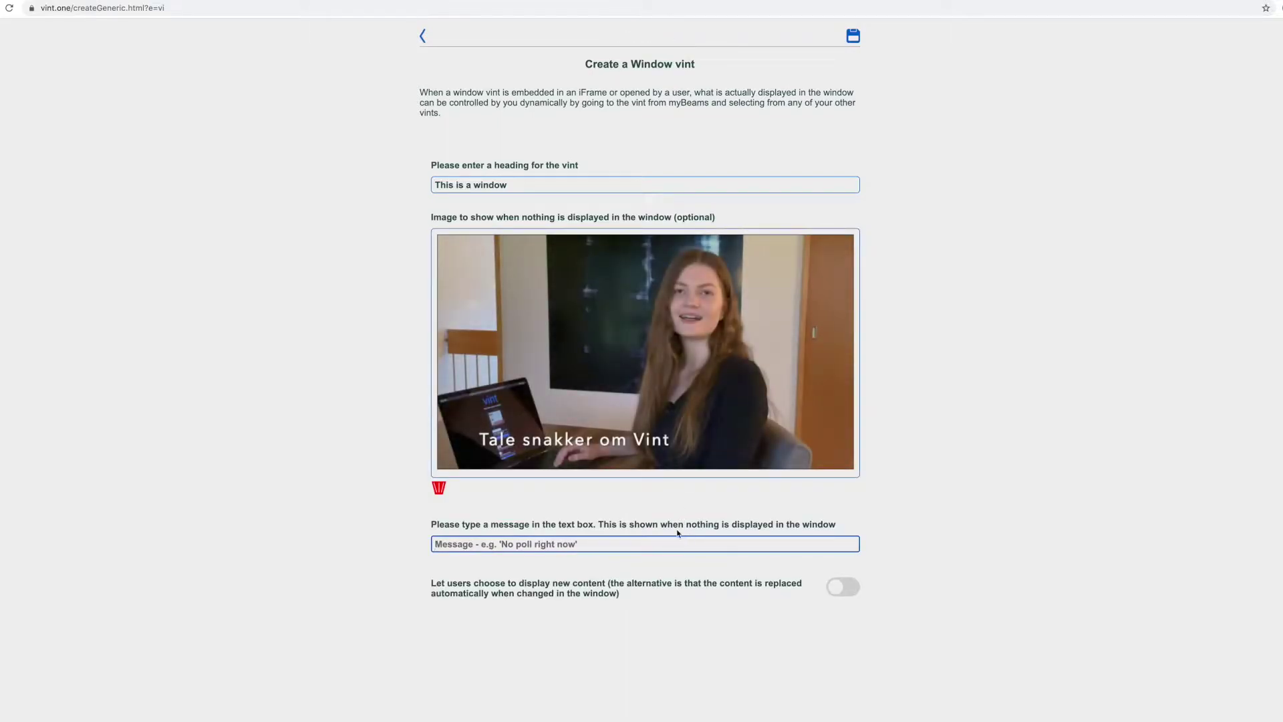
text(This is the visible when nothing el)
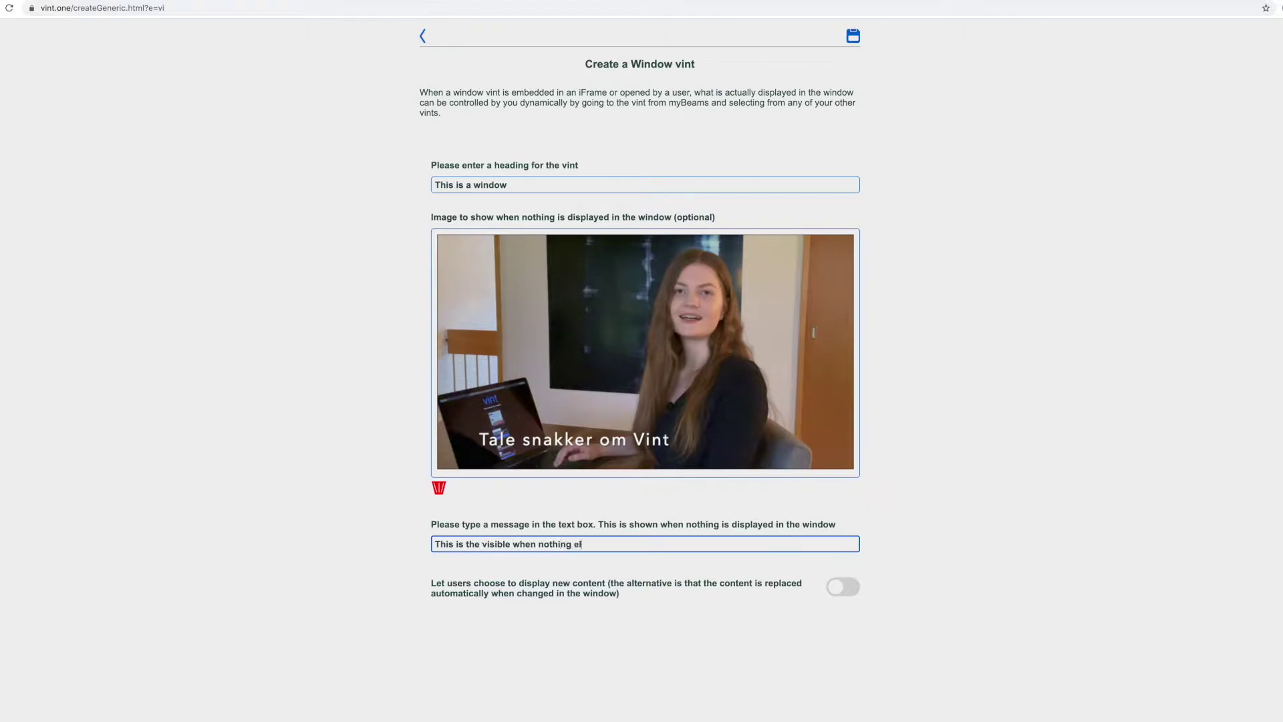
text(se is shown int h the window)
click(849, 595)
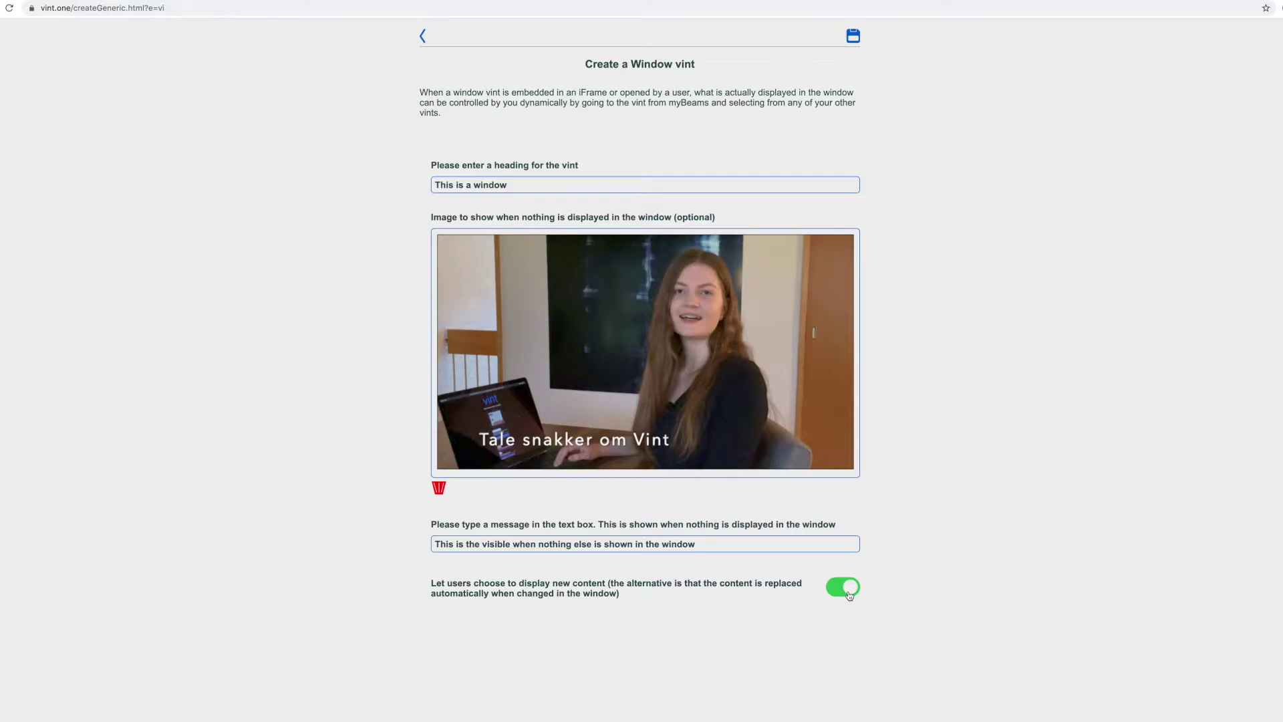
click(850, 594)
Step: Save the new window vint and start it so it is available to the audience
click(853, 36)
click(652, 118)
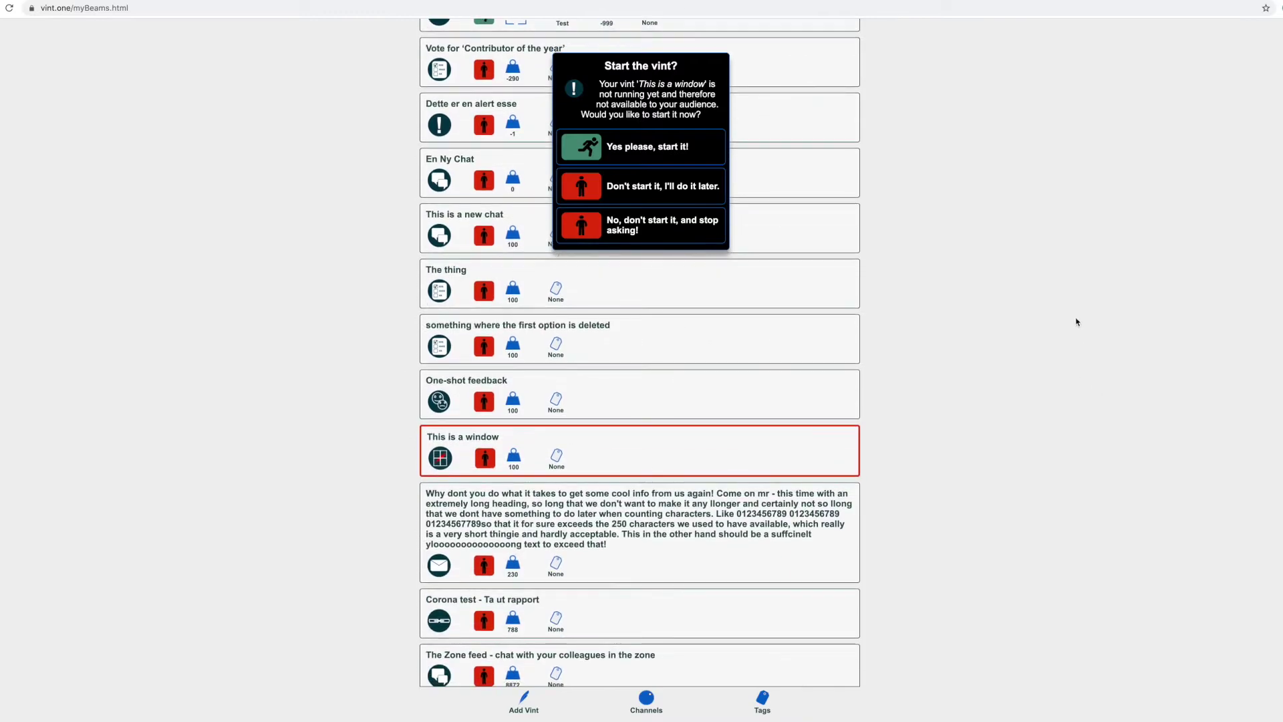
click(658, 147)
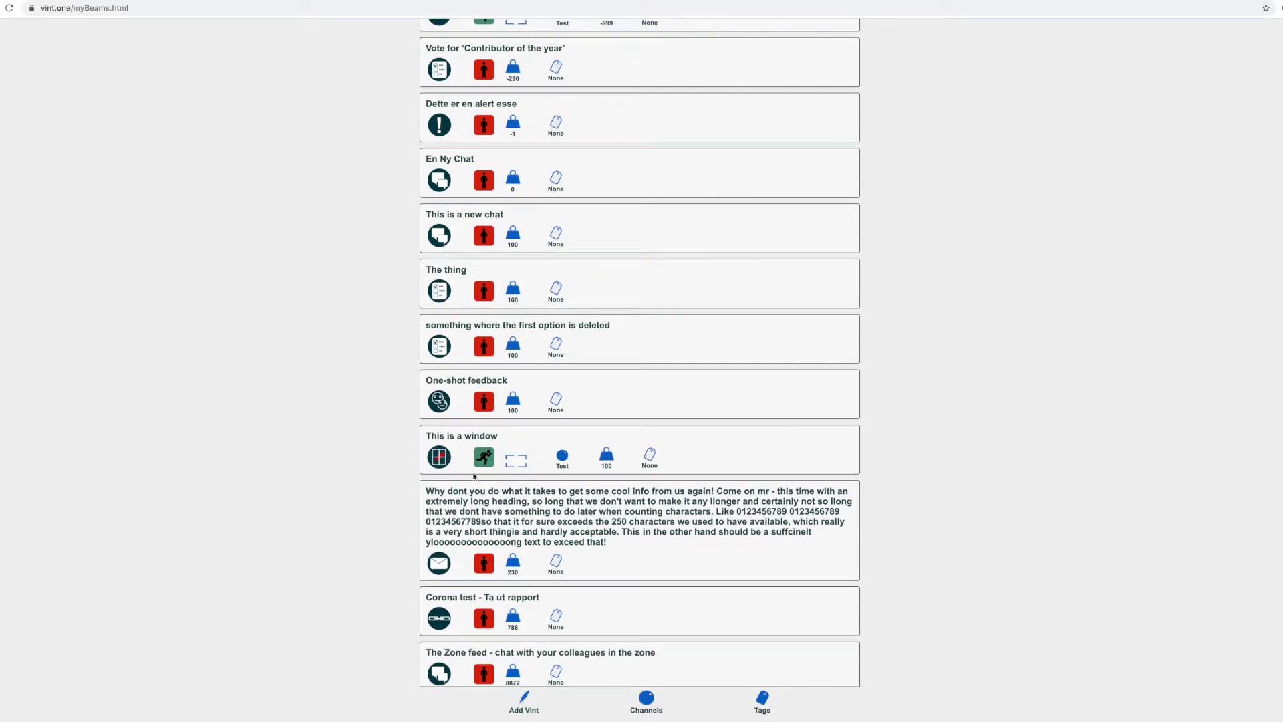
Step: Set the content of the "This is a window" vint to the running vint "1 to 6 feeback"
click(518, 464)
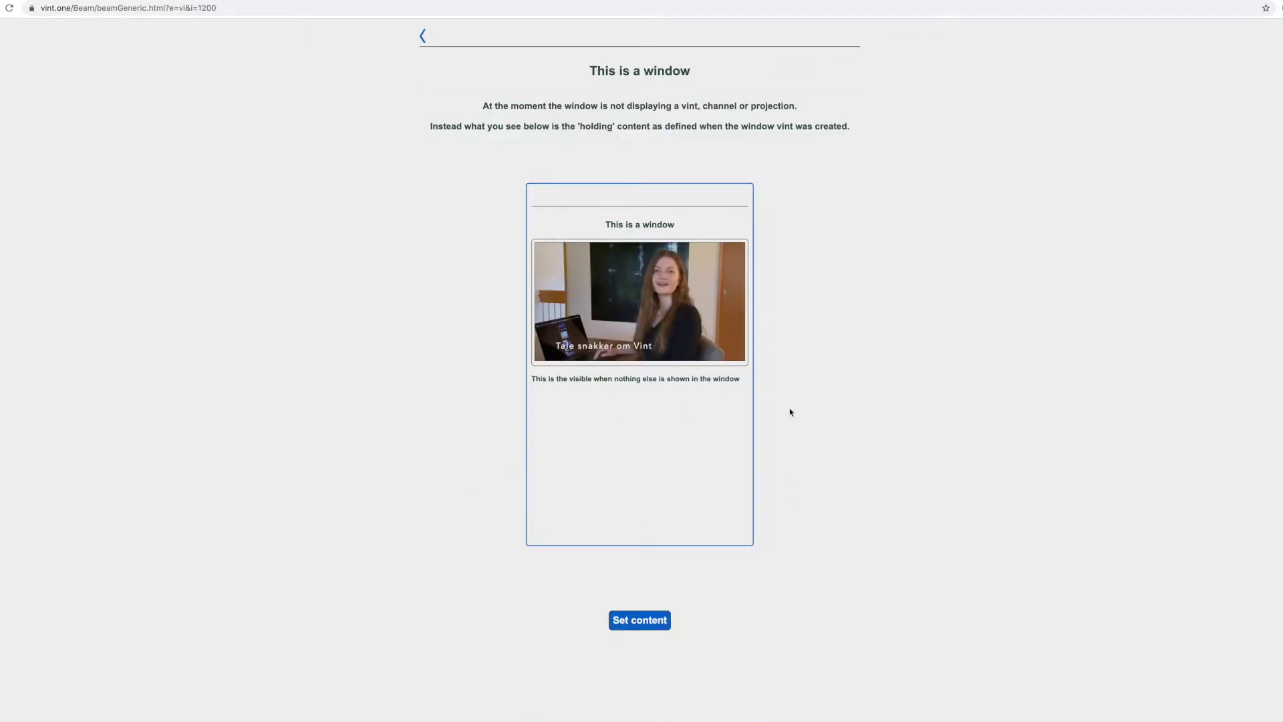
click(648, 627)
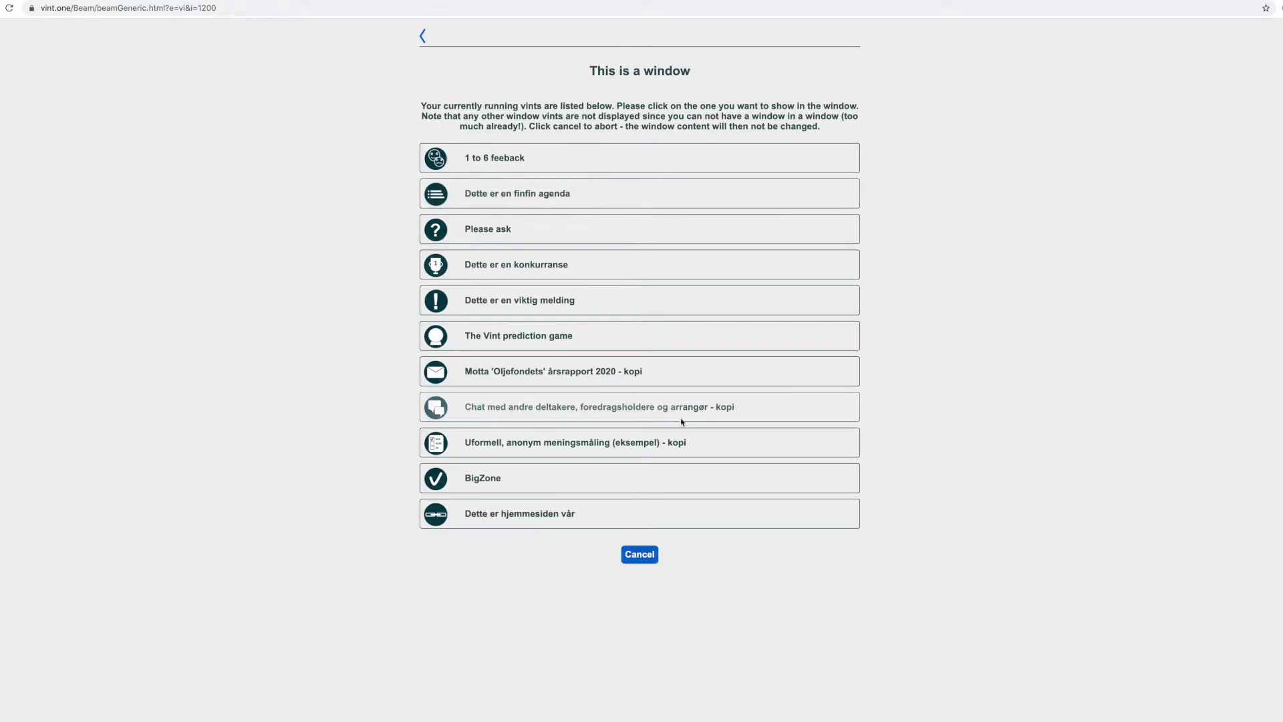
scroll(715, 422, down, 1)
scroll(715, 422, up, 1)
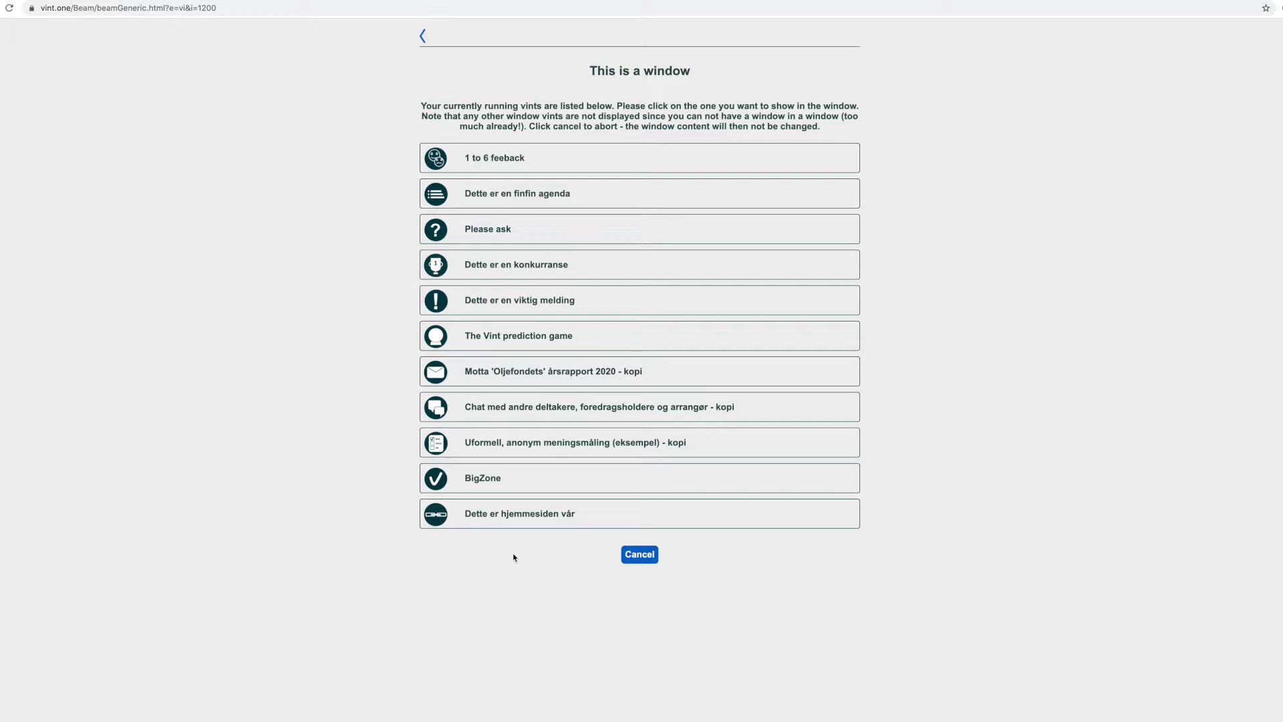
click(527, 158)
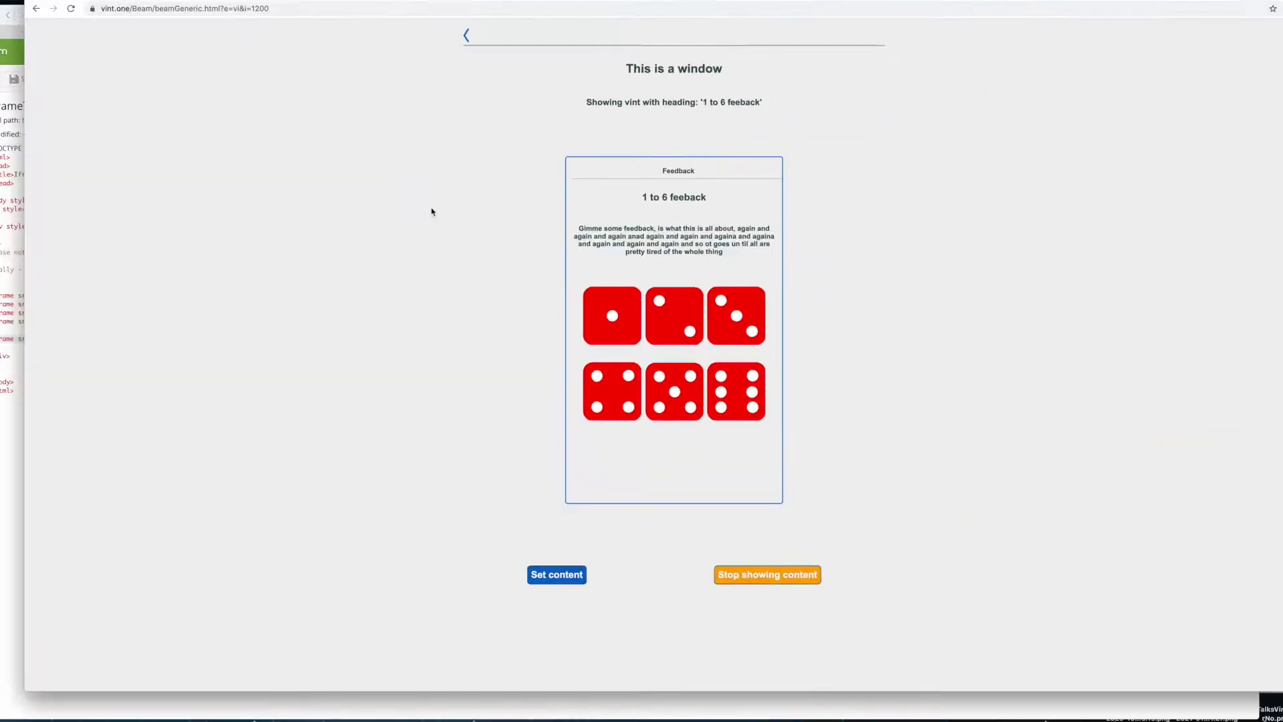
Step: Join the channel test from the start page and open the "This is a window" vint as a participant
click(466, 36)
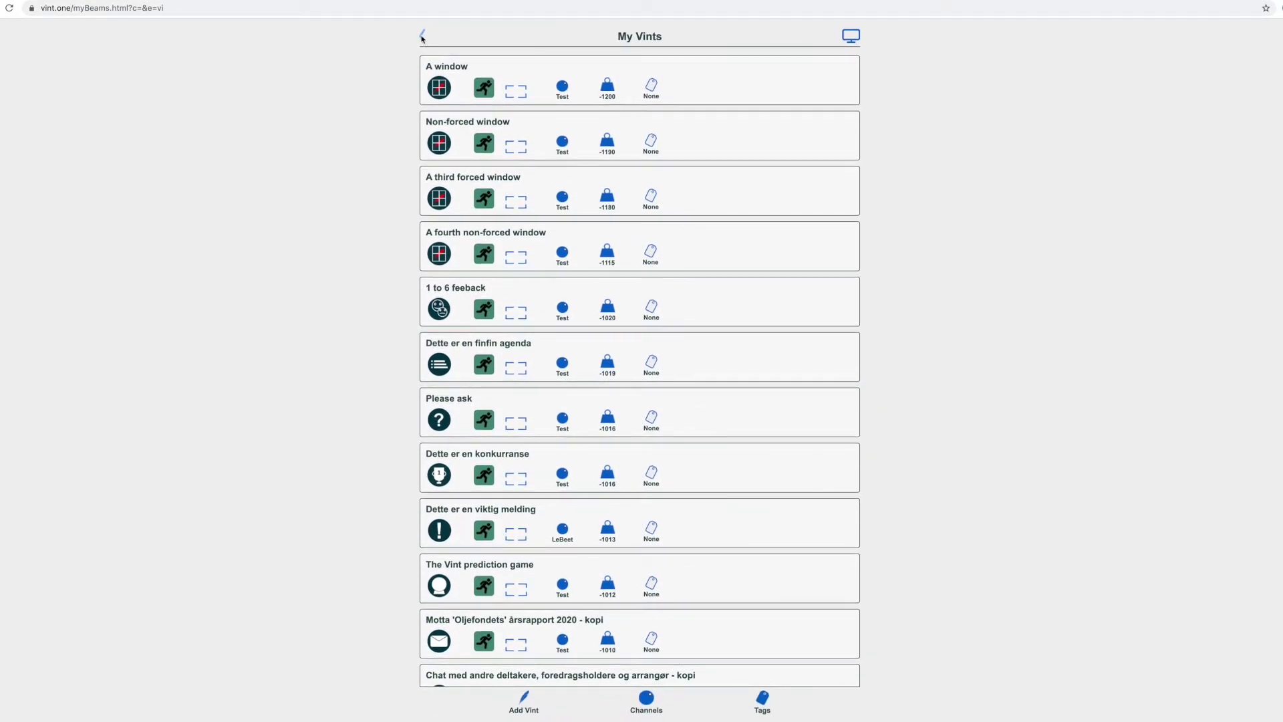
click(423, 37)
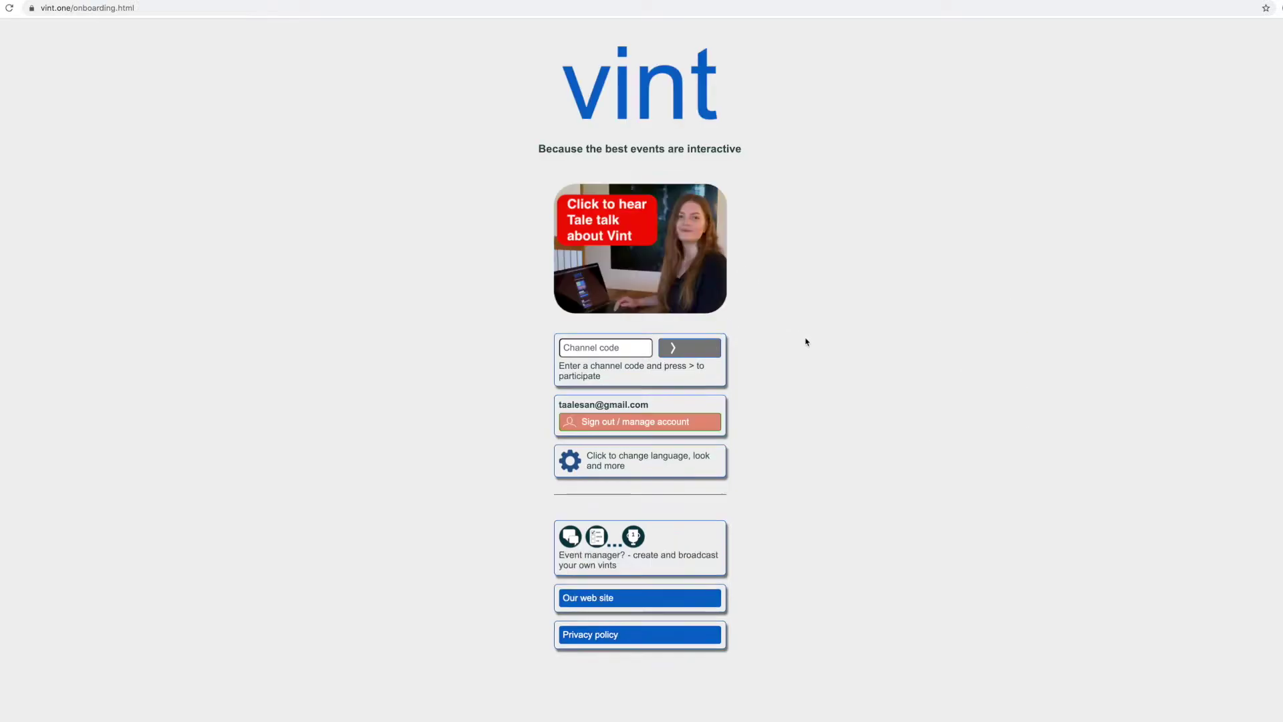
click(588, 347)
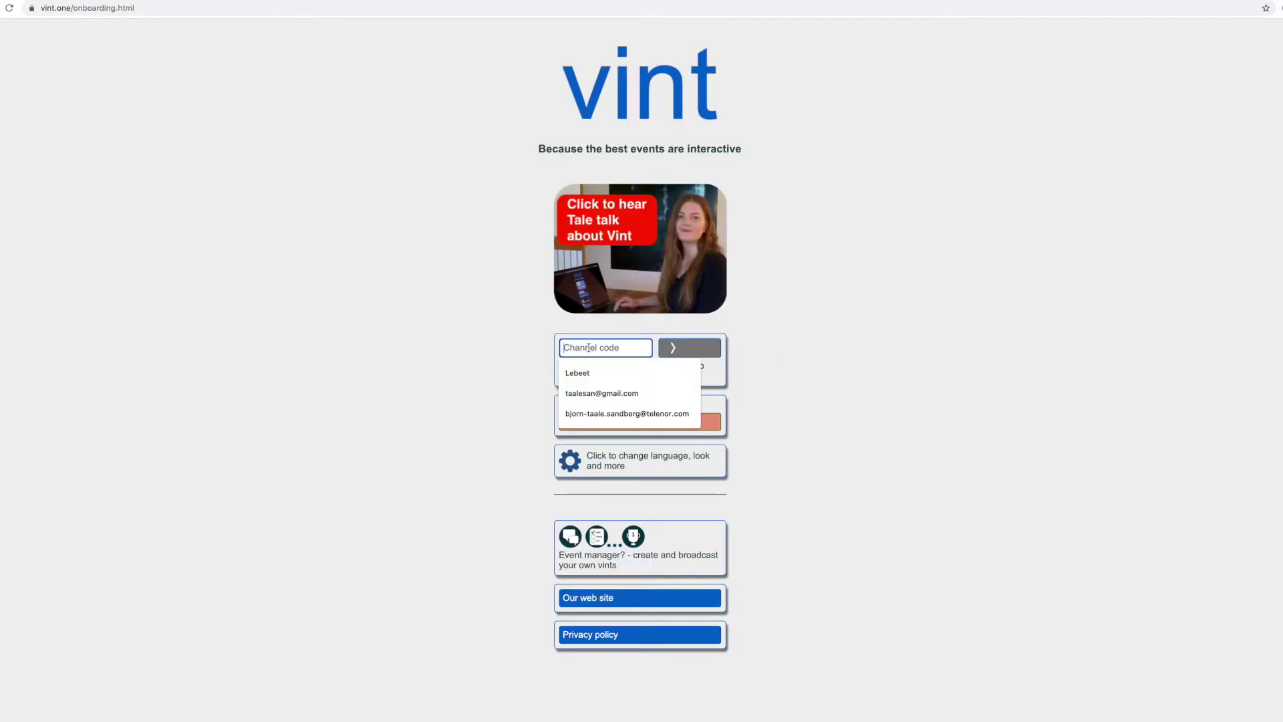
click(577, 372)
key(Return)
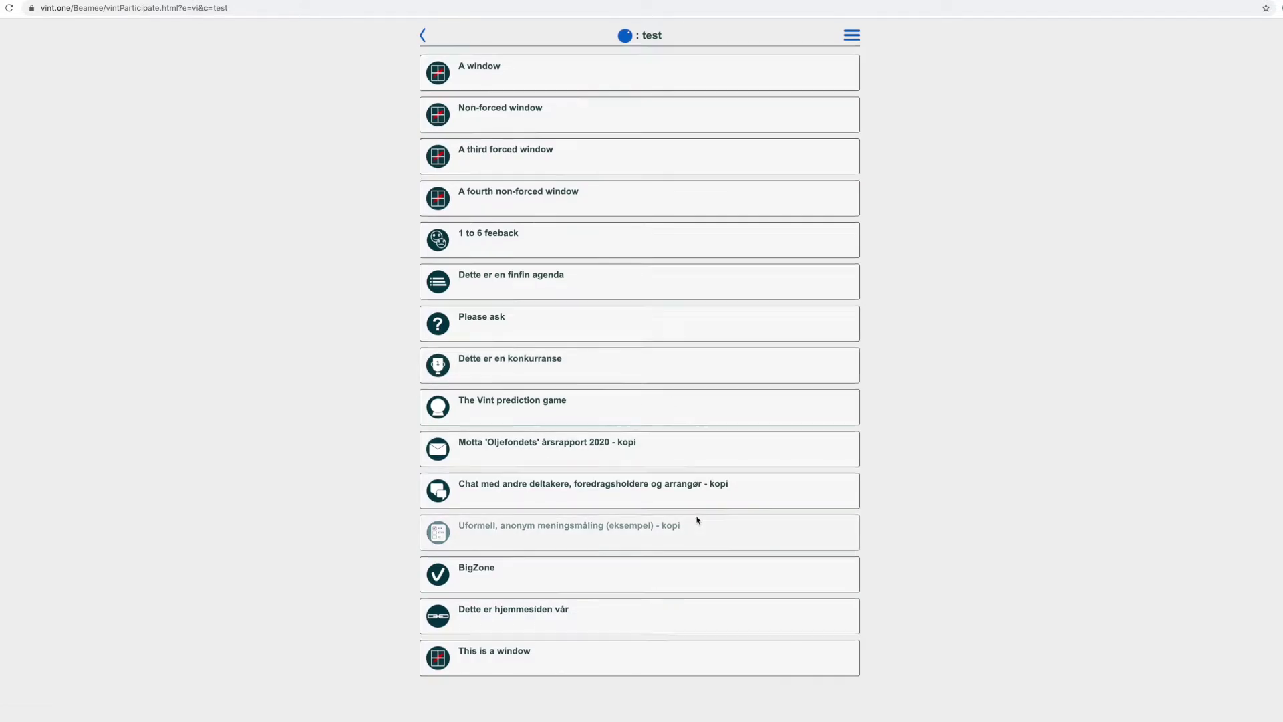
click(548, 661)
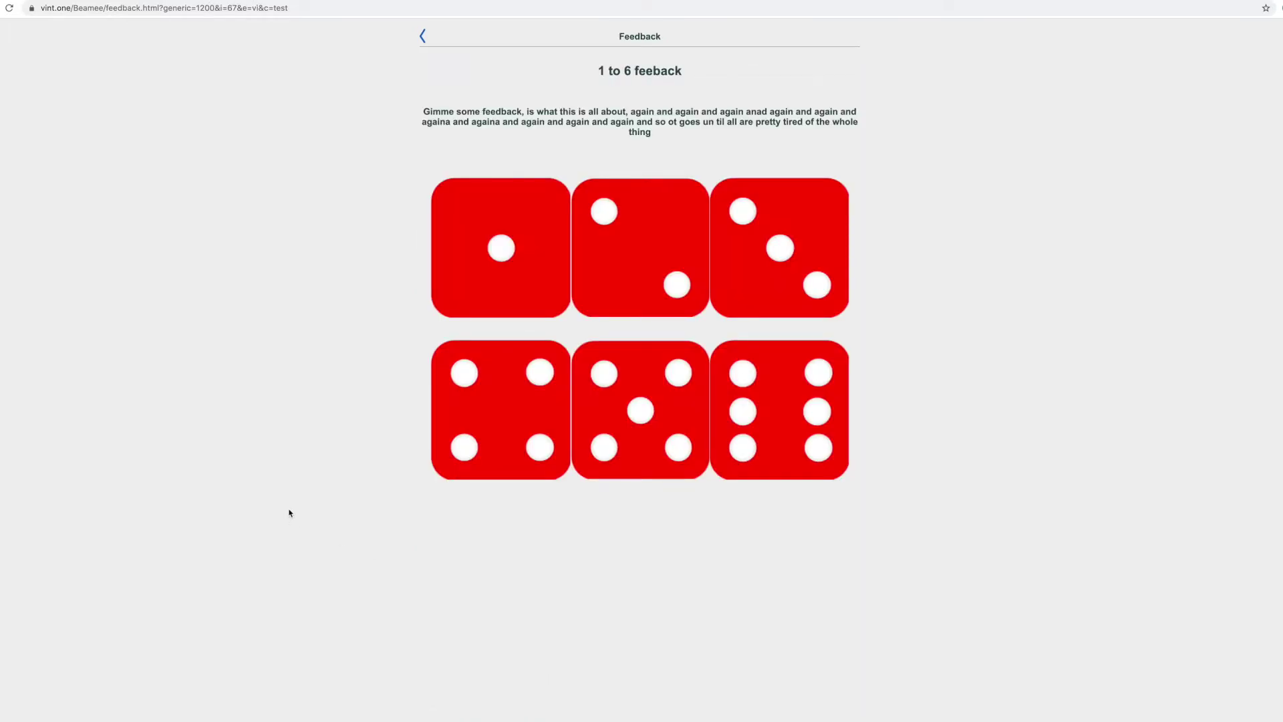
Step: Return to the event manager's vint list and copy the embed code of the "This is a window" vint
click(423, 38)
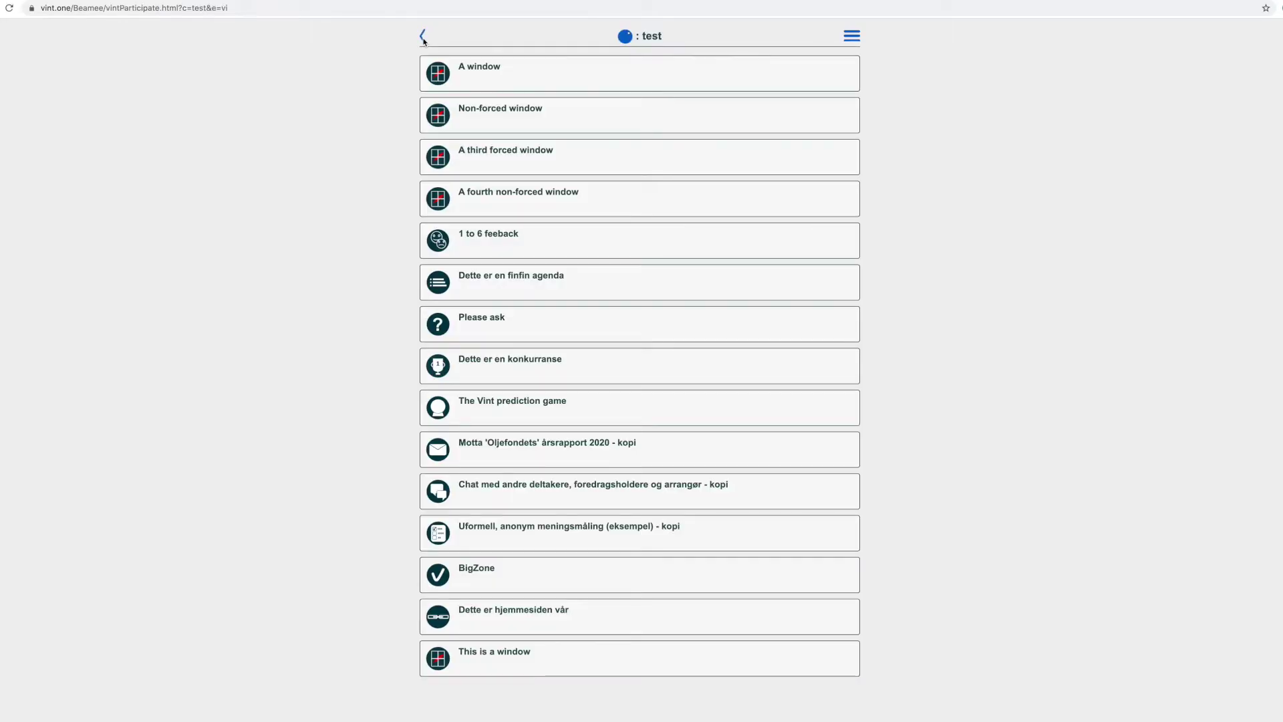
click(423, 38)
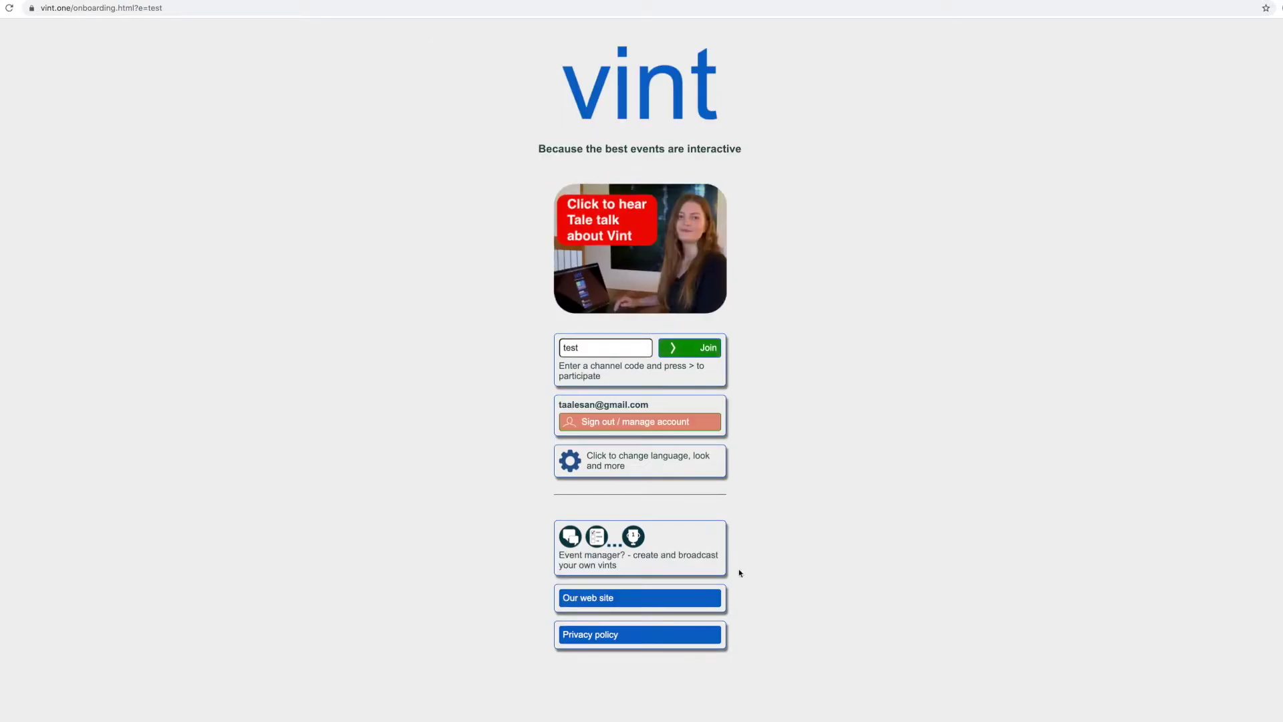
click(613, 538)
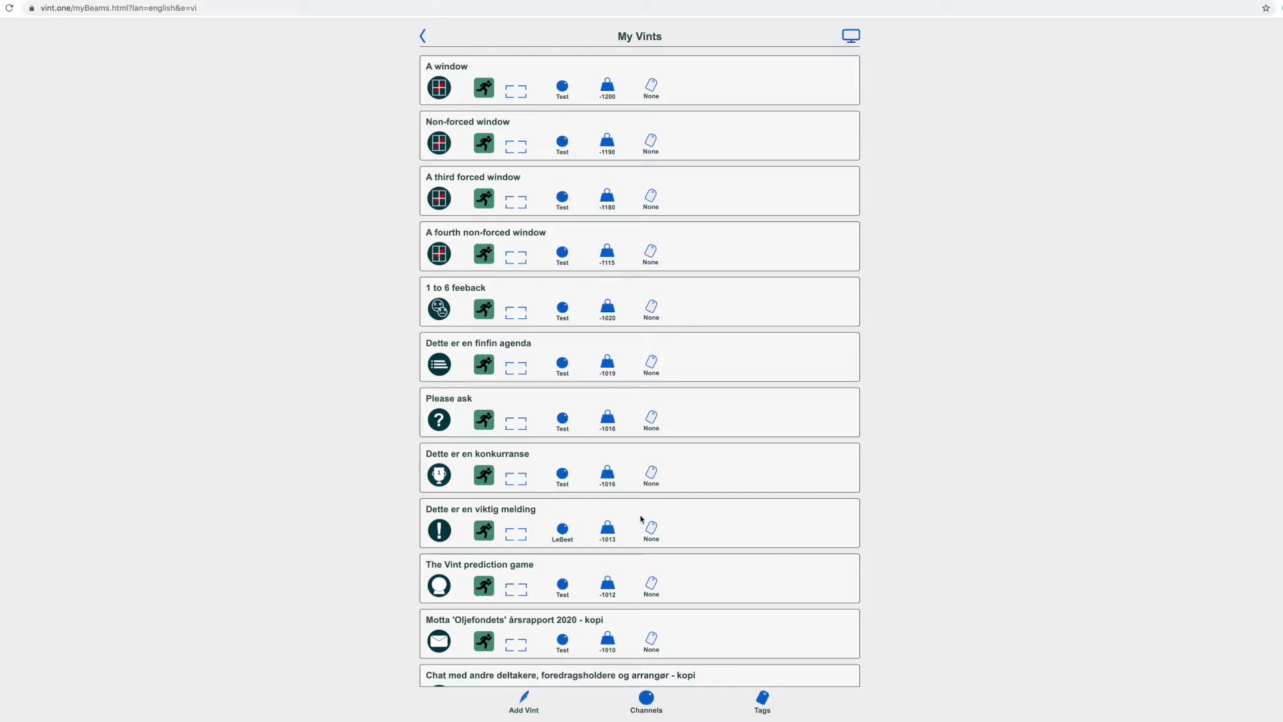
scroll(642, 519, down, 1)
scroll(642, 518, down, 9)
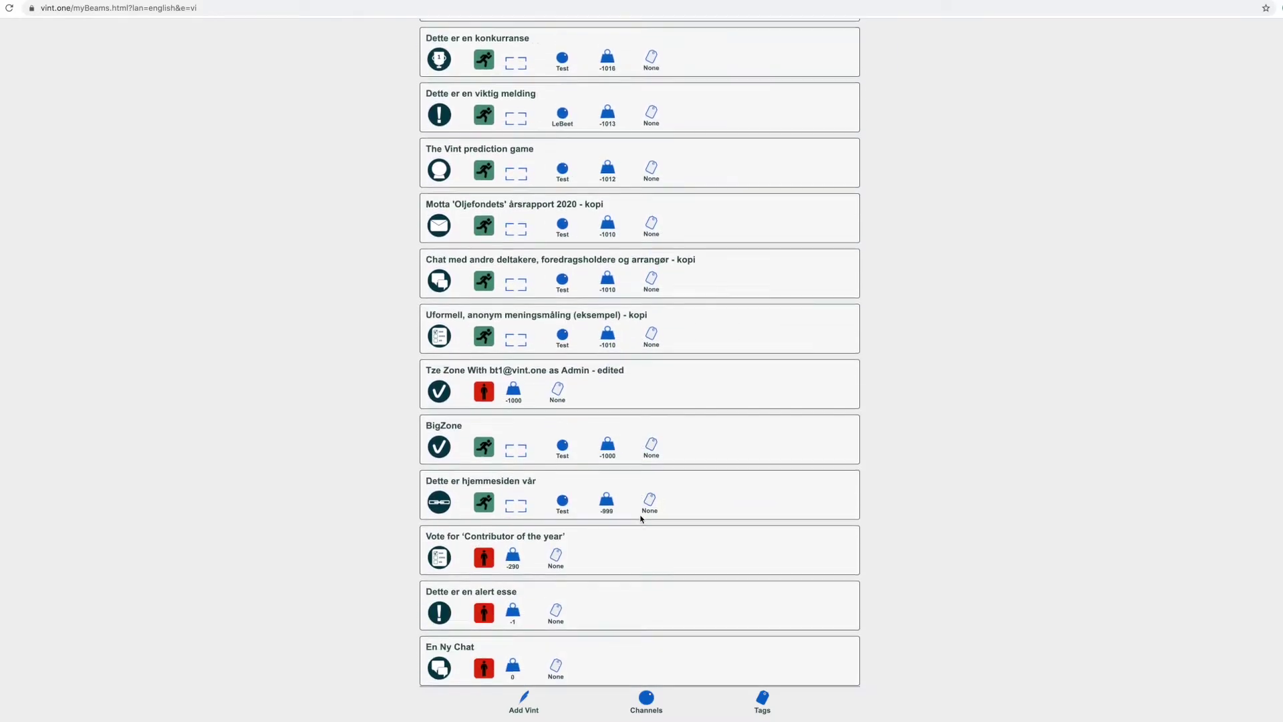
scroll(640, 518, down, 1)
scroll(641, 519, down, 4)
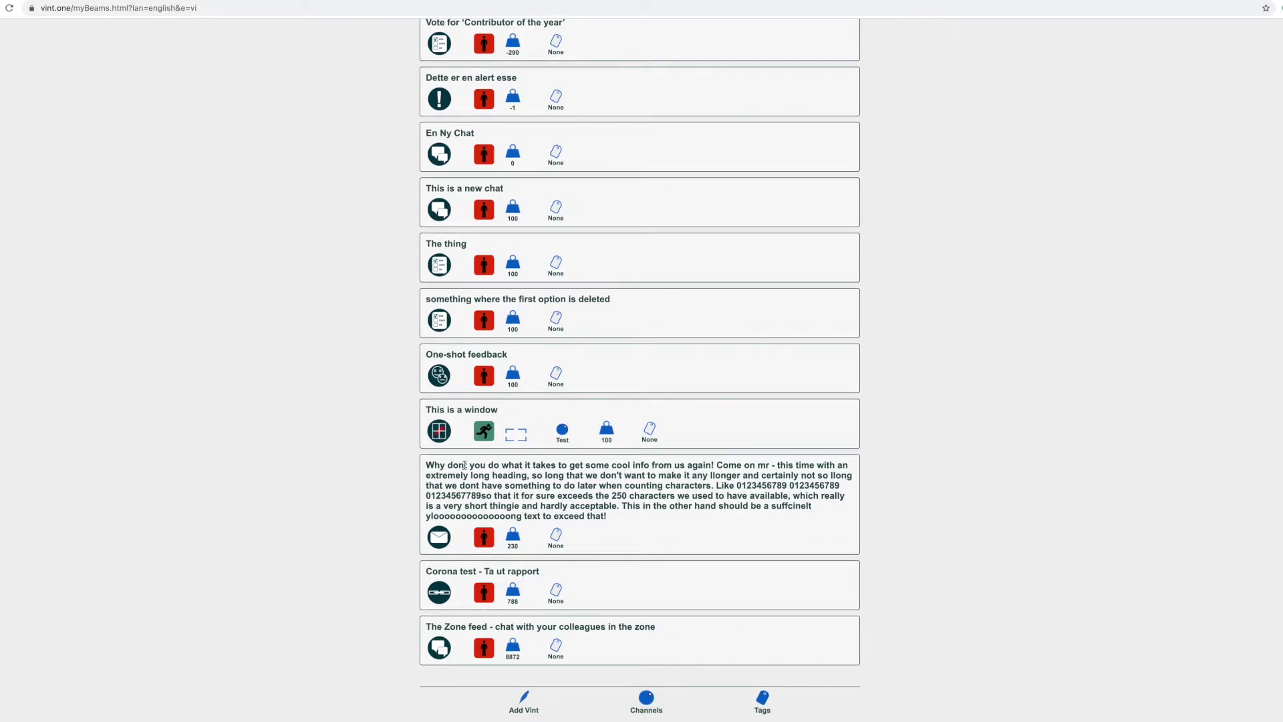
click(433, 435)
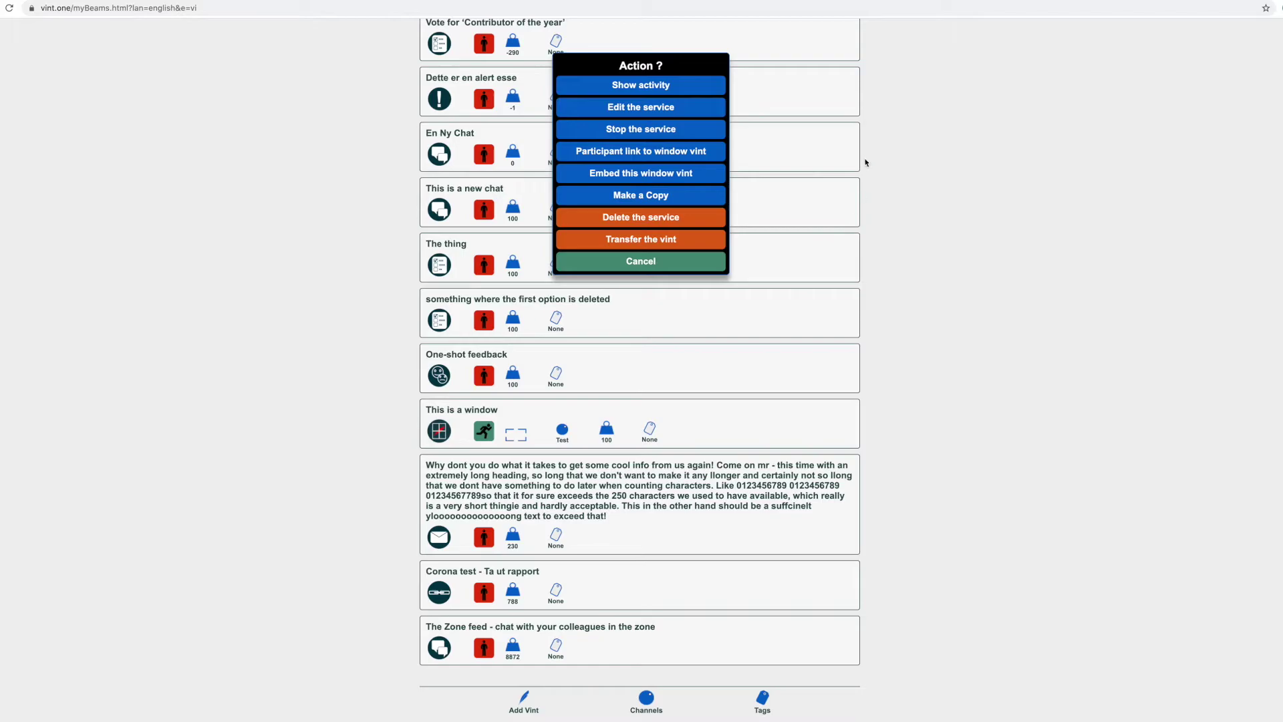
click(698, 175)
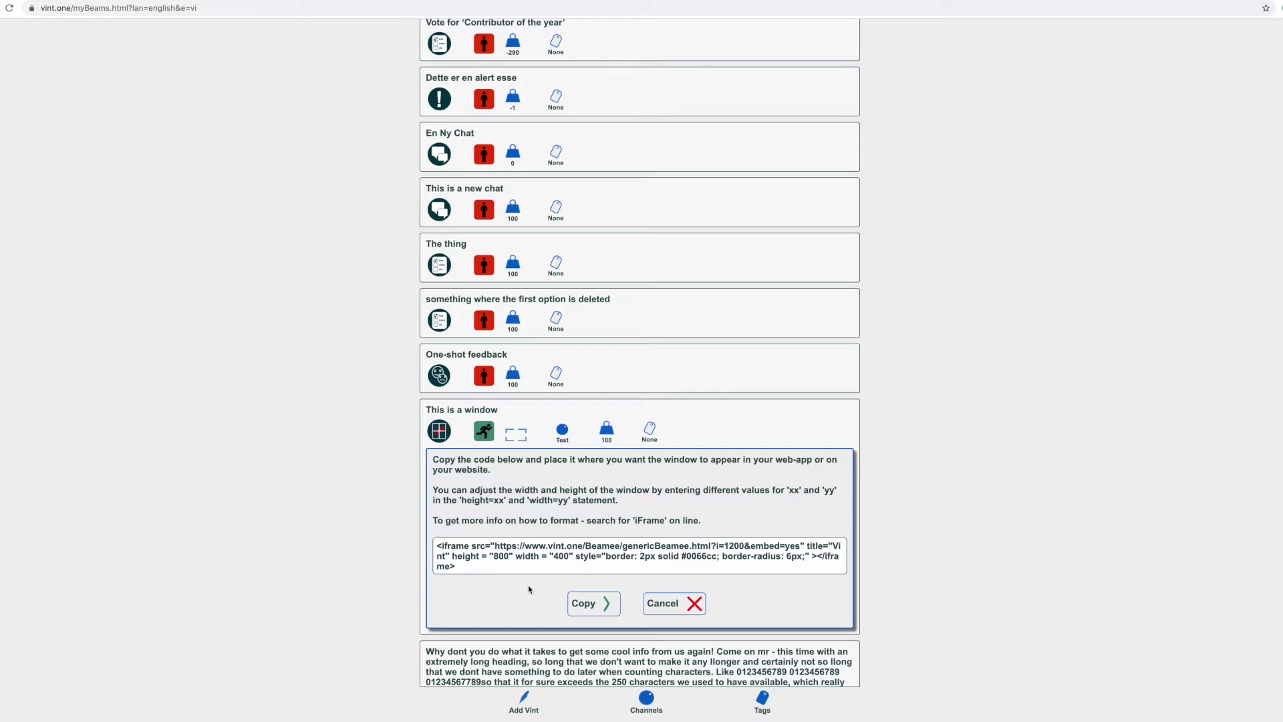
click(588, 604)
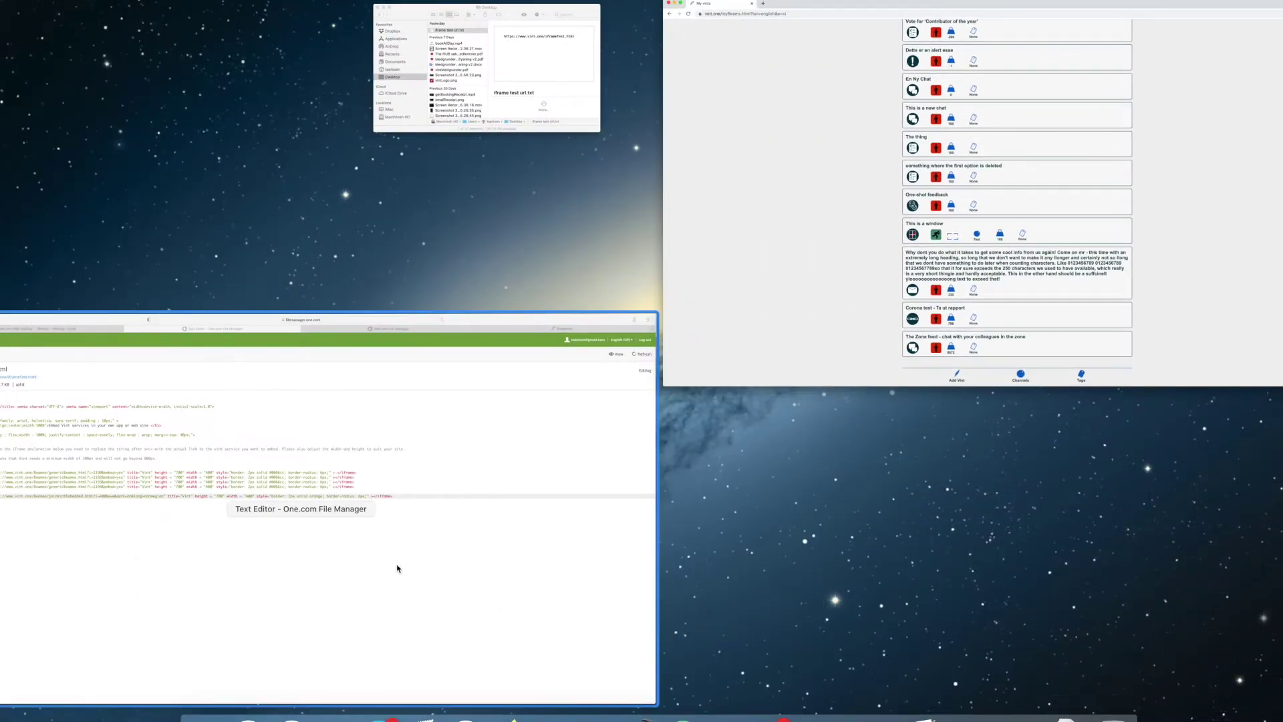
Step: Switch to the One.com File Manager text editor, paste the embed code below the last iframe in iframeTest.html and save the file
click(433, 433)
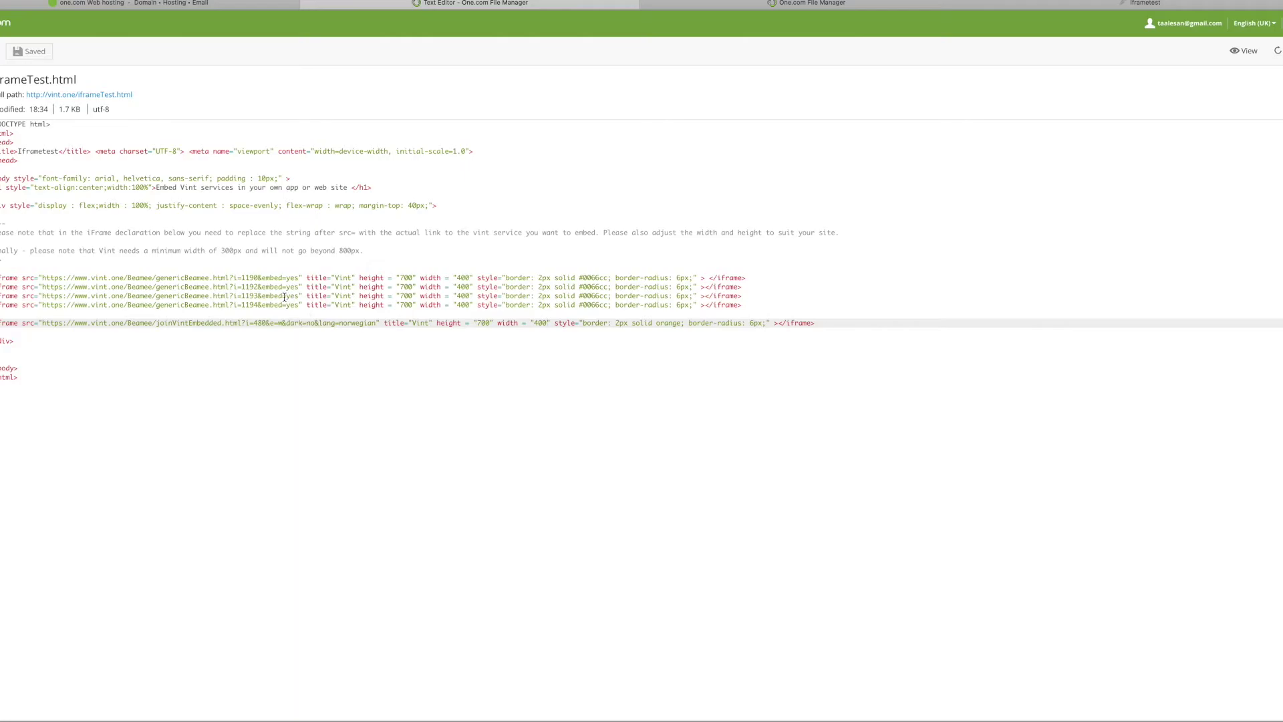
click(841, 324)
key(Return)
key(Return)
key(super+v)
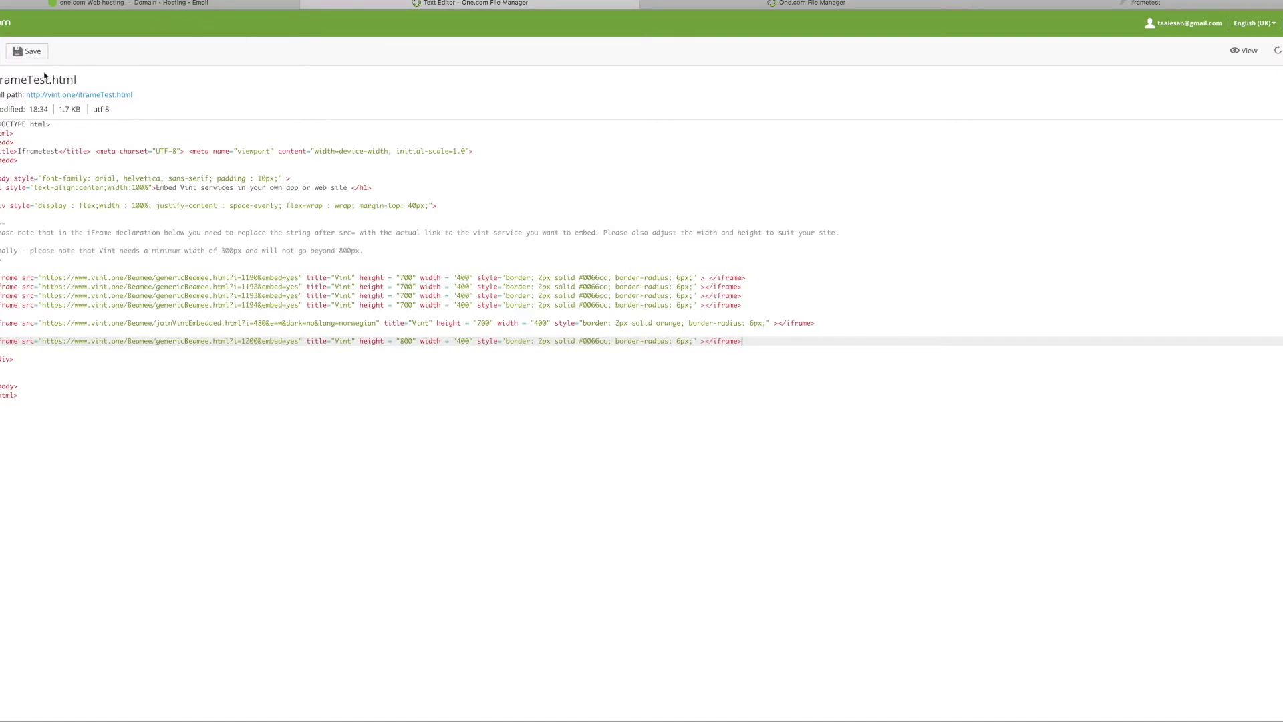
click(30, 53)
Step: View the Iframetest web page and examine the newly embedded window below the other Vint windows
click(1147, 6)
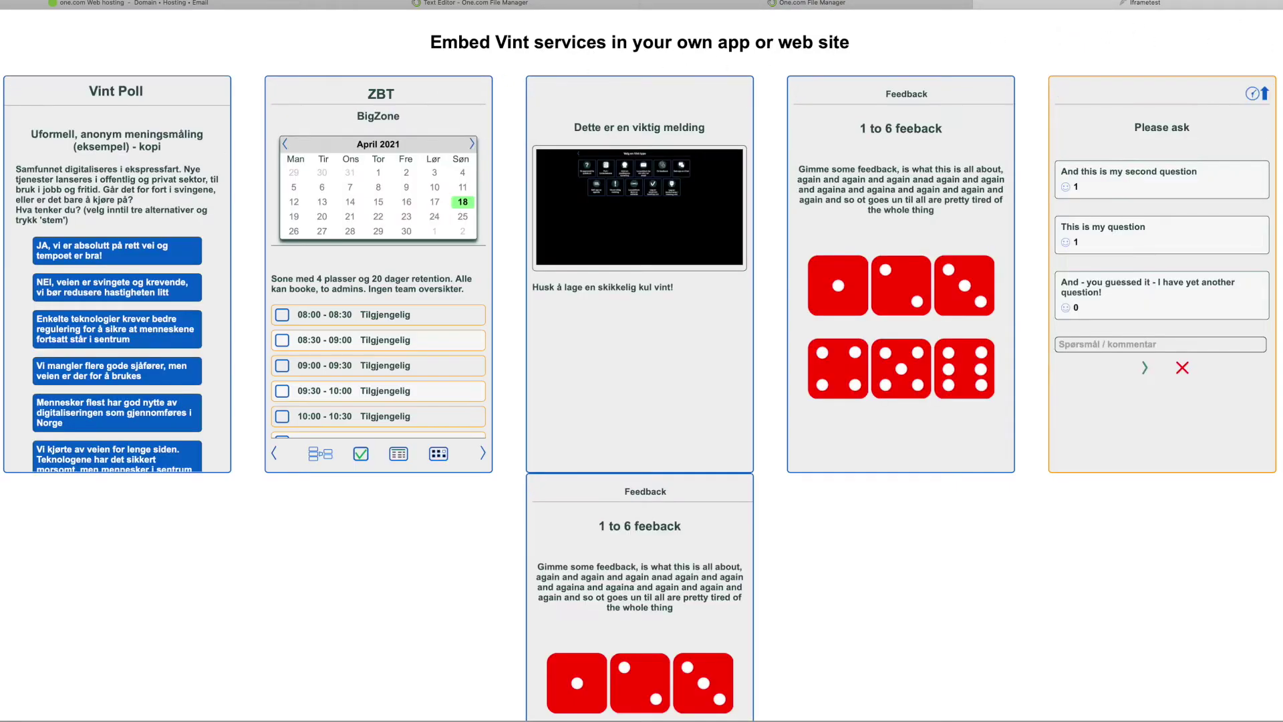
scroll(879, 558, down, 3)
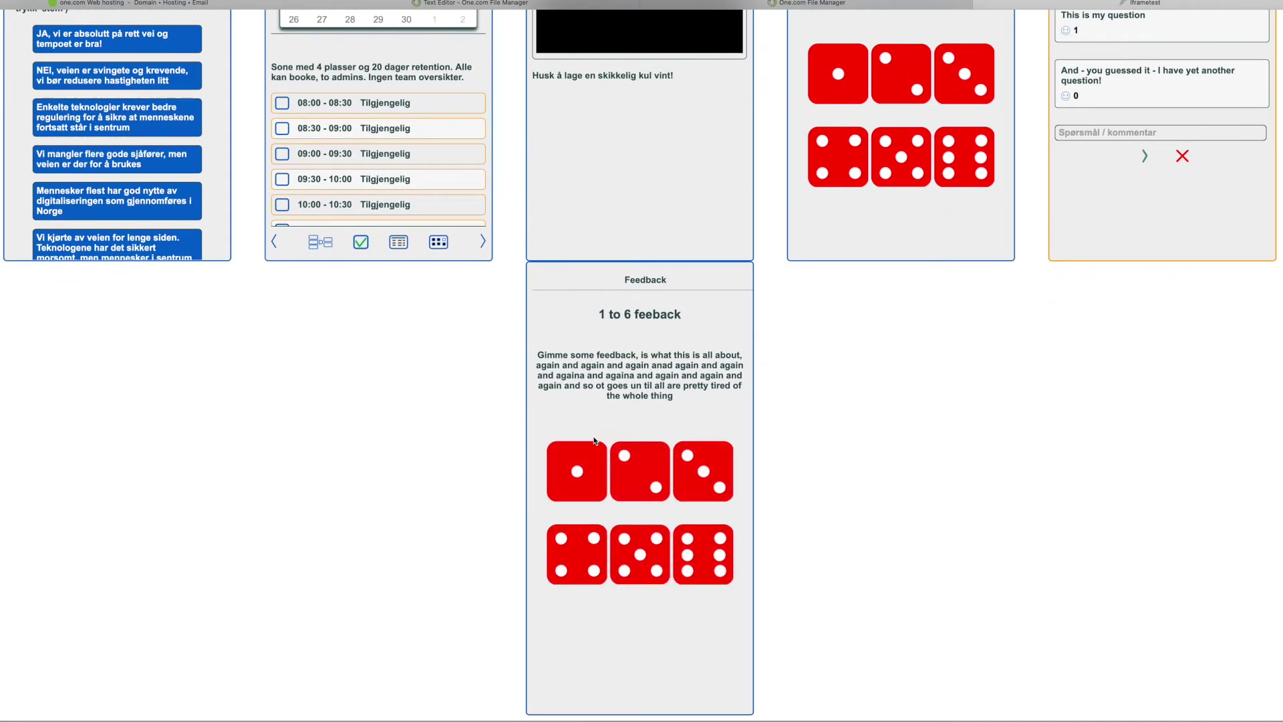
scroll(609, 448, down, 1)
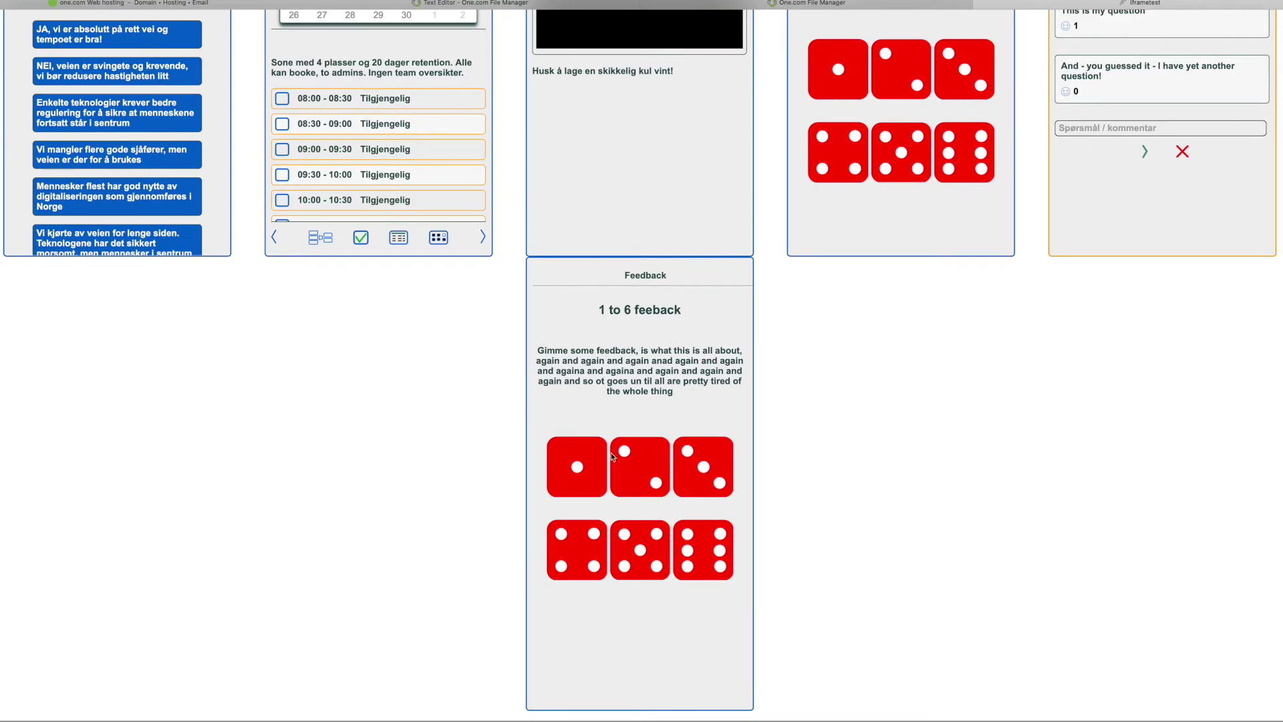
scroll(692, 501, up, 3)
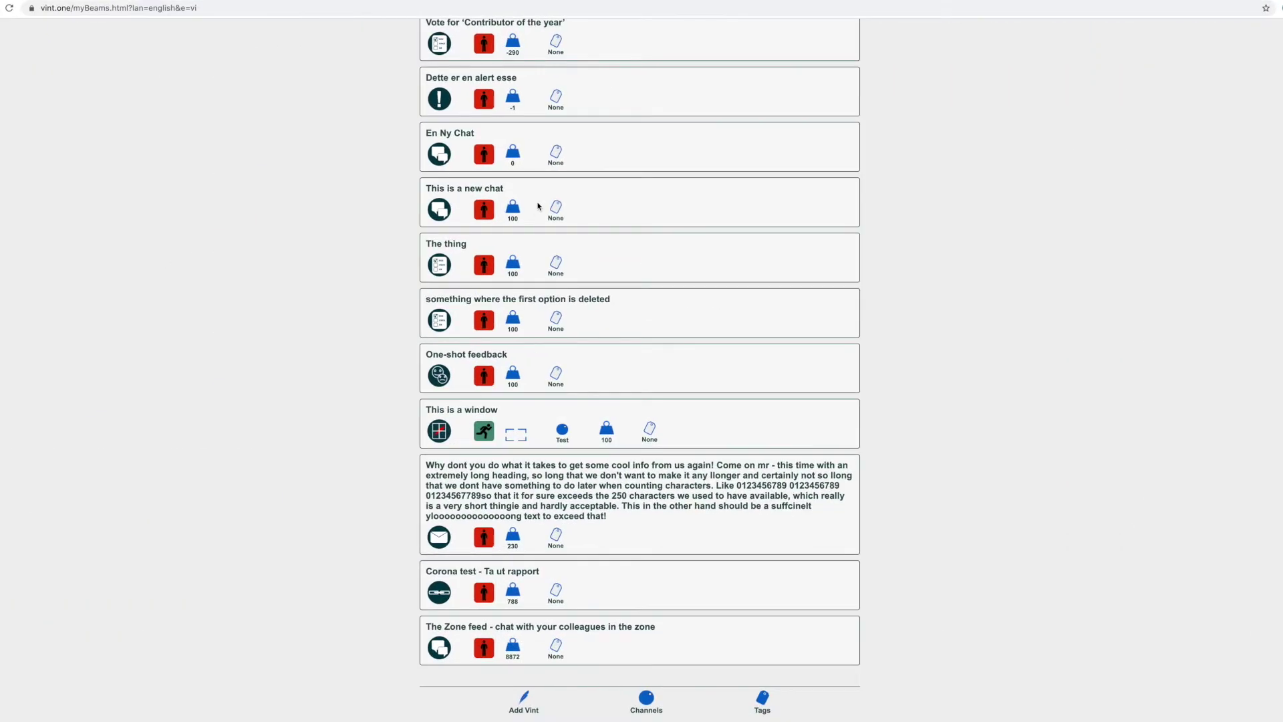
Step: Open the "Non-forced window" vint from My Vints and set its content to the poll "Uformell, anonym meningsmåling (eksempel) - kopi"
scroll(538, 207, up, 10)
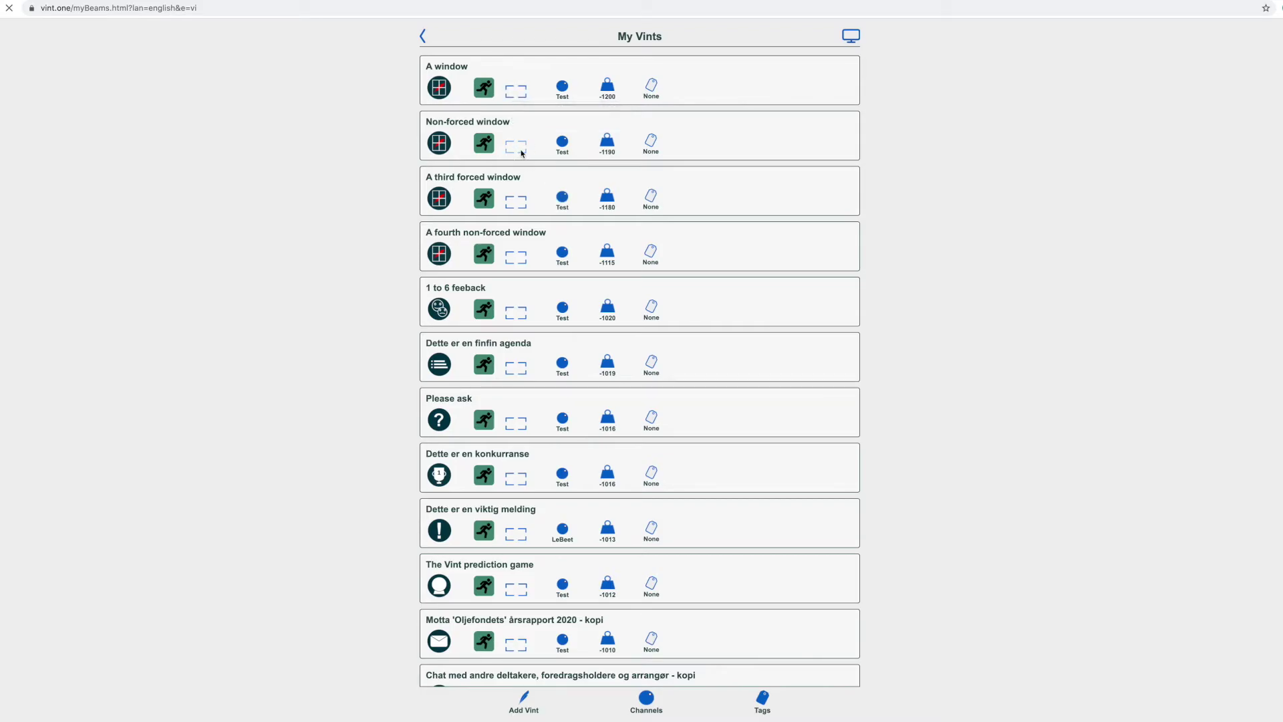
click(522, 153)
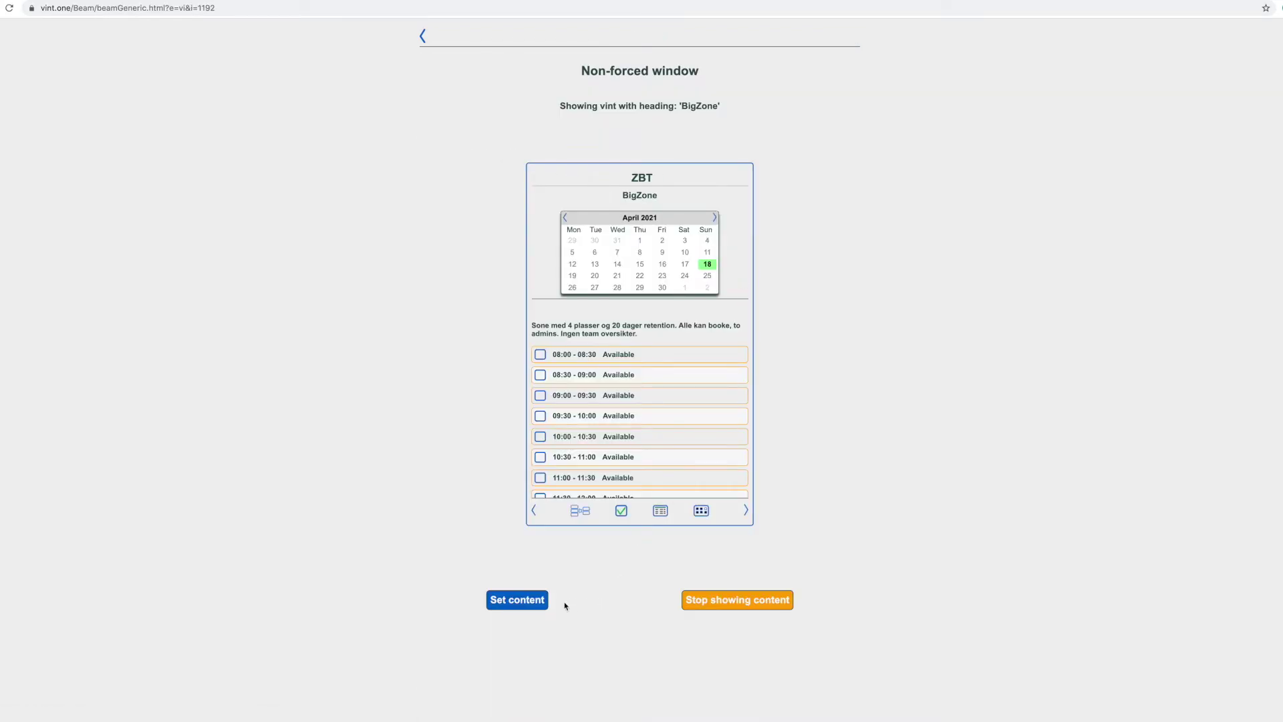
click(527, 605)
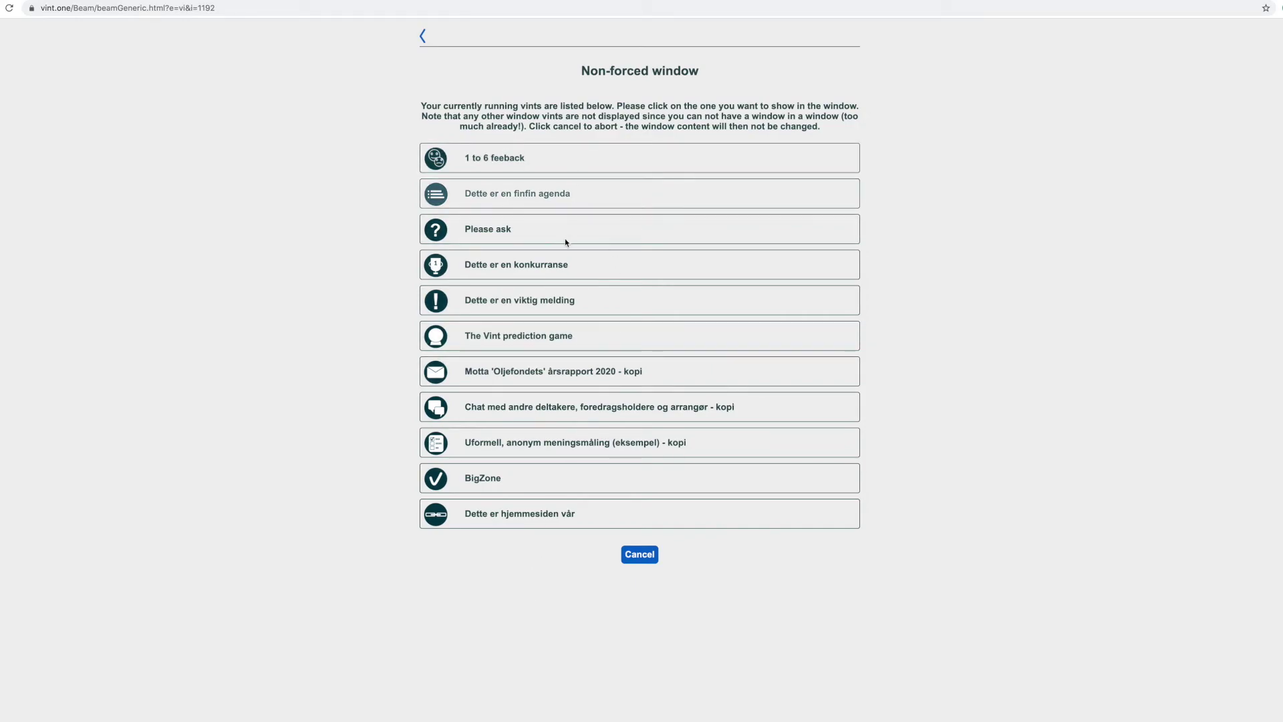
click(524, 449)
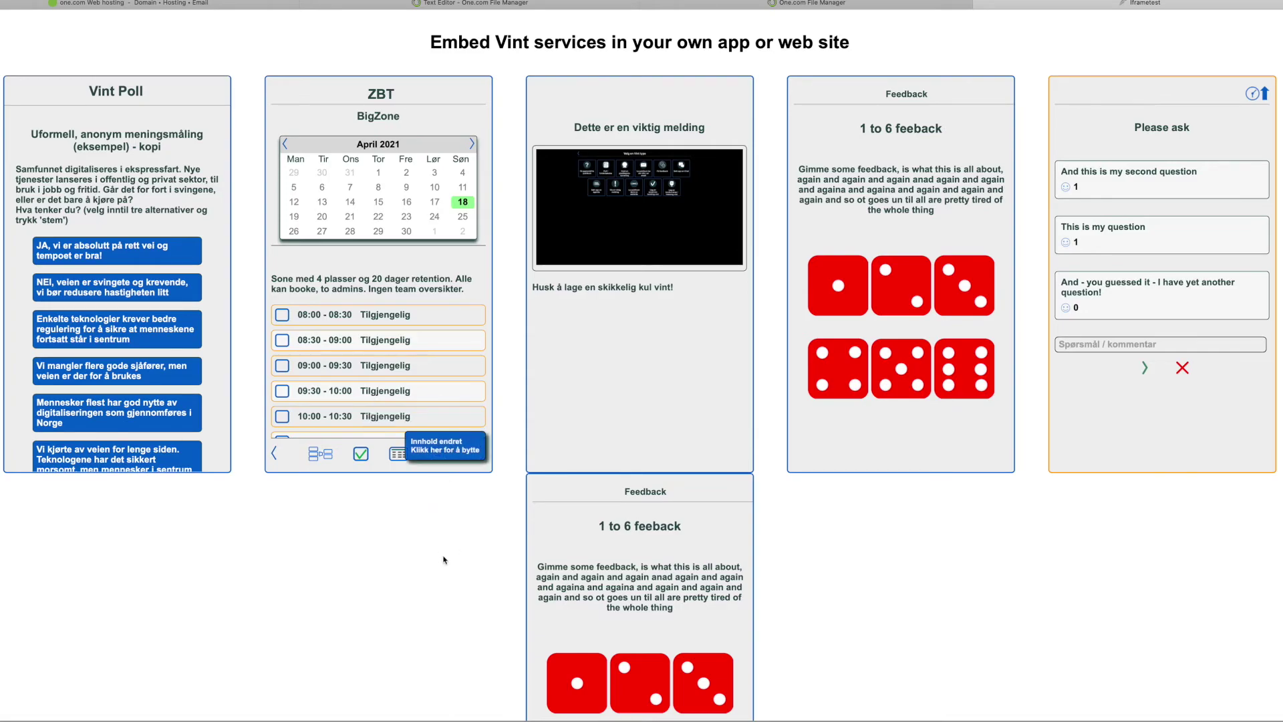
Step: On the Iframetest web page, accept the content change in the embedded window showing BigZone and look through its poll options
click(448, 453)
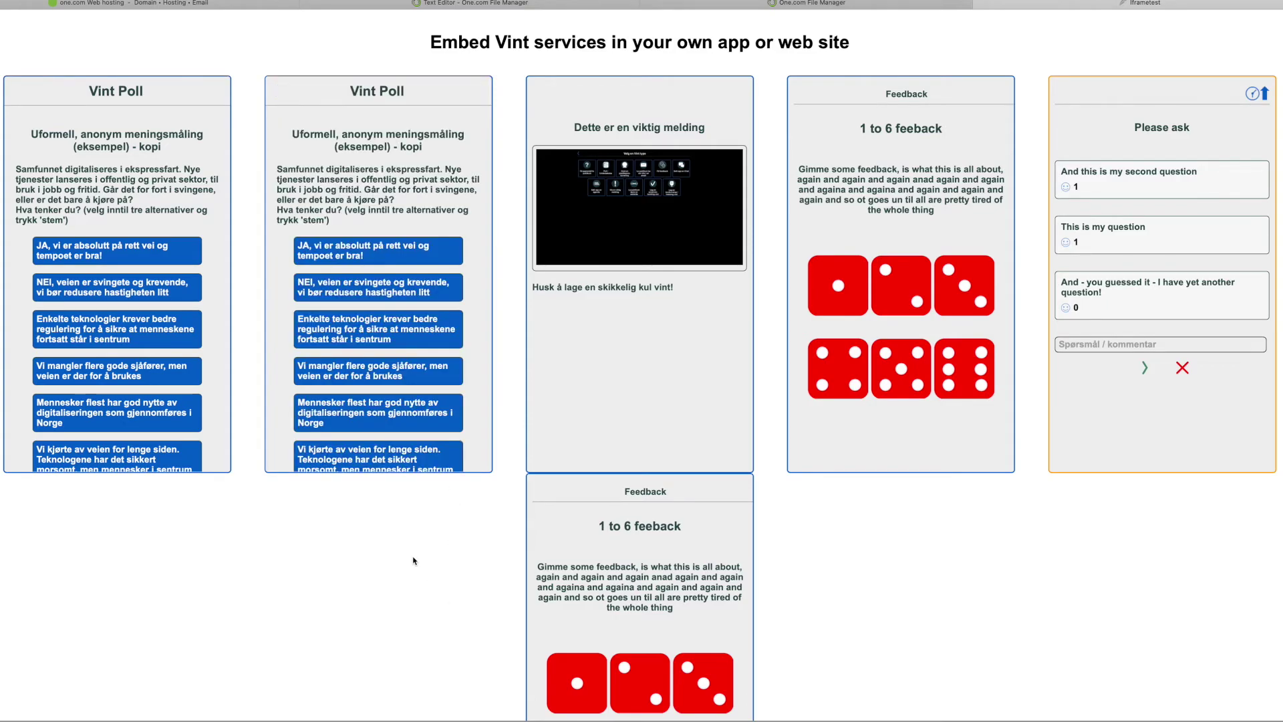
scroll(440, 400, down, 5)
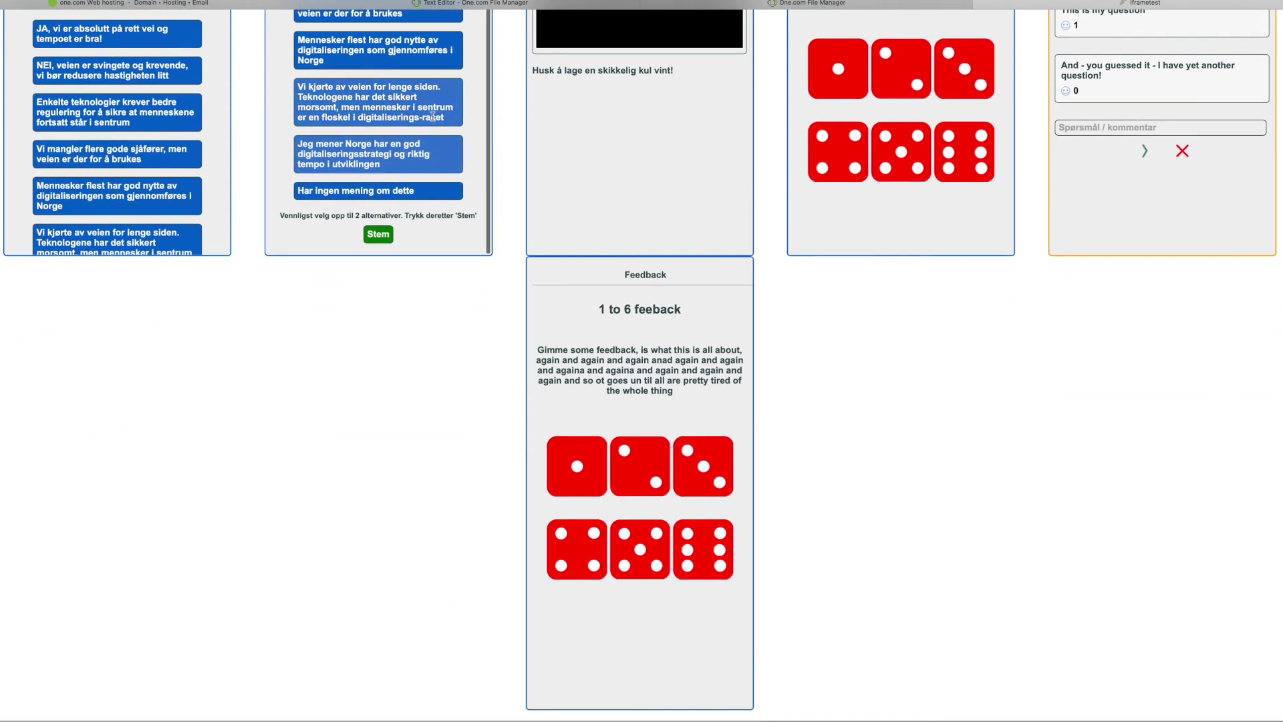
scroll(407, 580, up, 3)
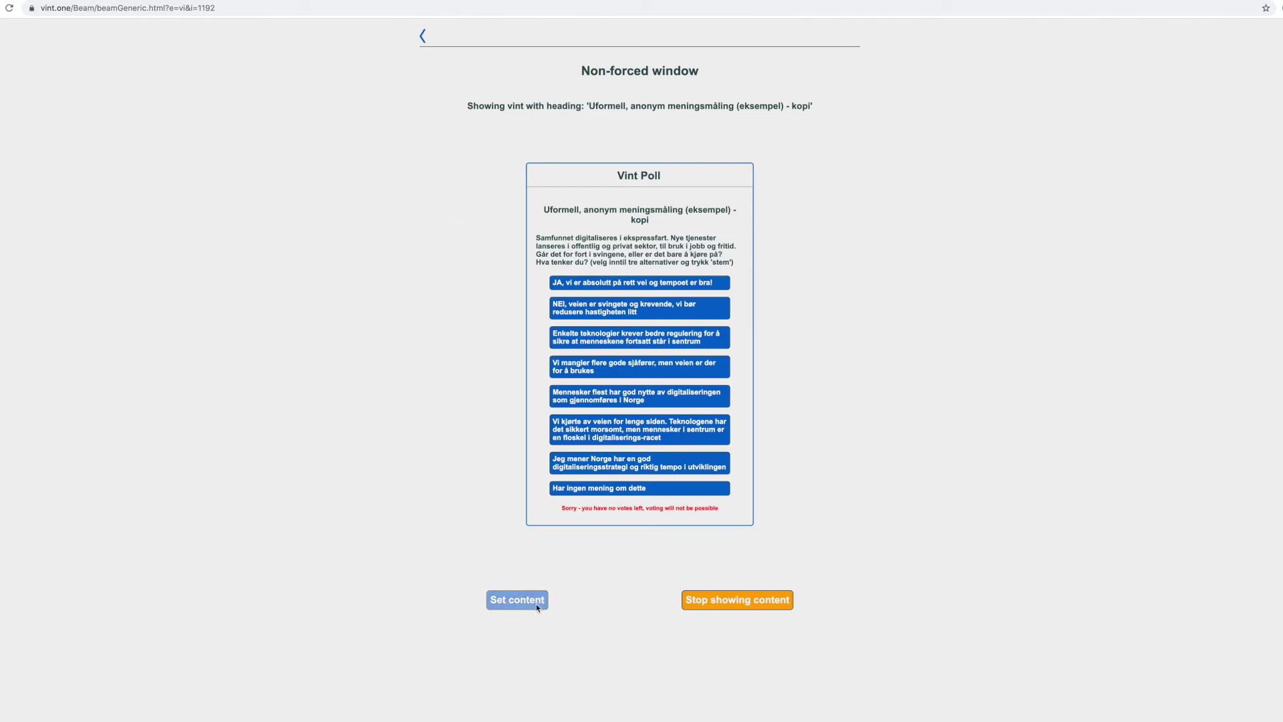
Step: Open the list of running vints selectable as content for "Non-forced window" in Vint, and cancel the selection
click(507, 601)
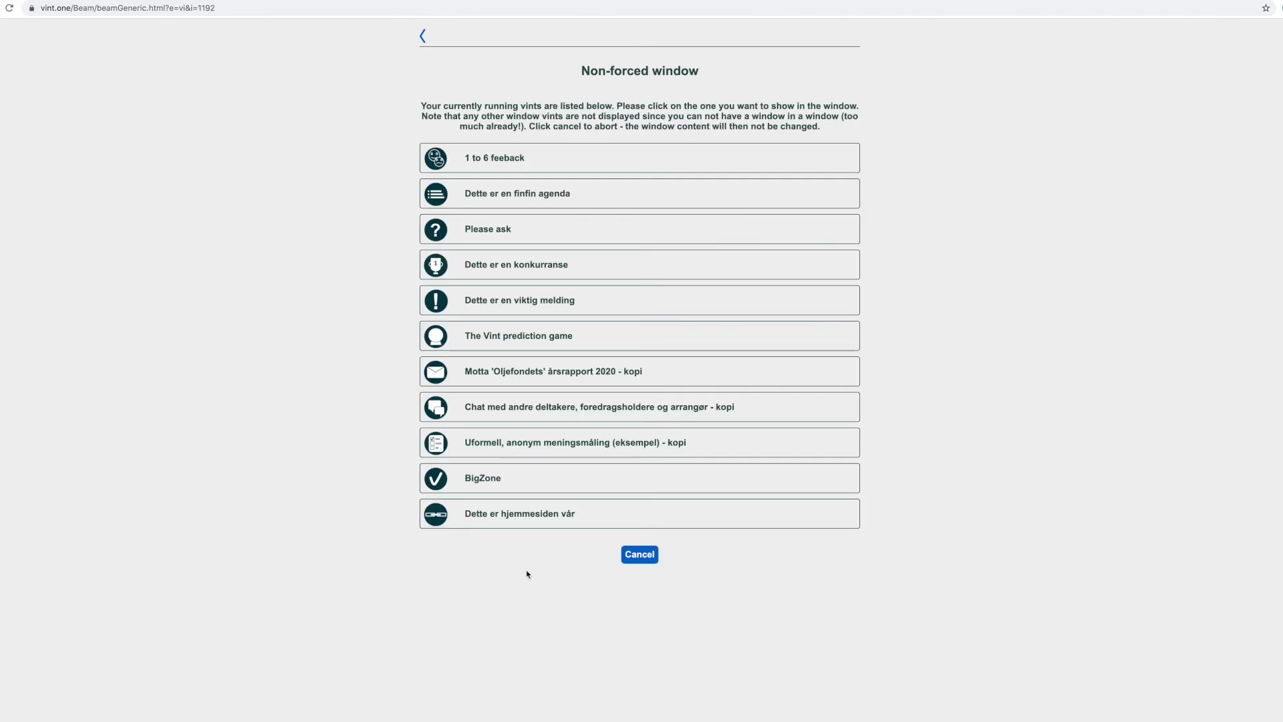
click(640, 556)
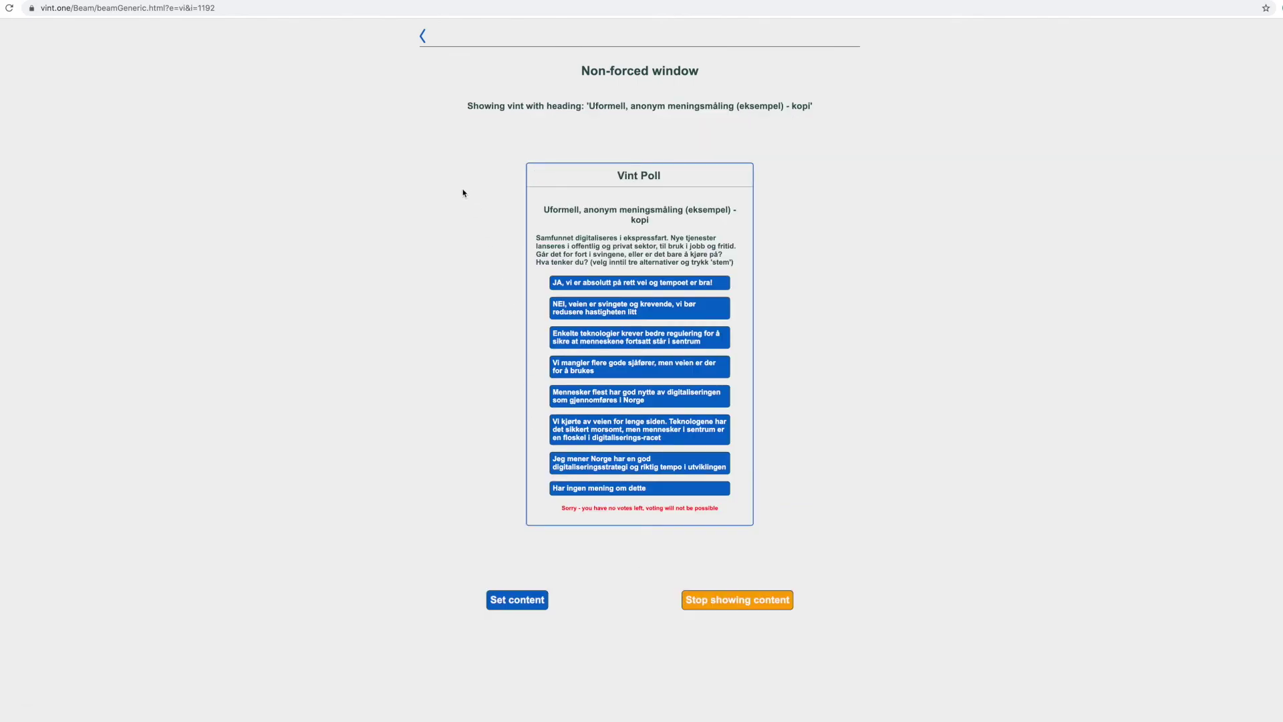